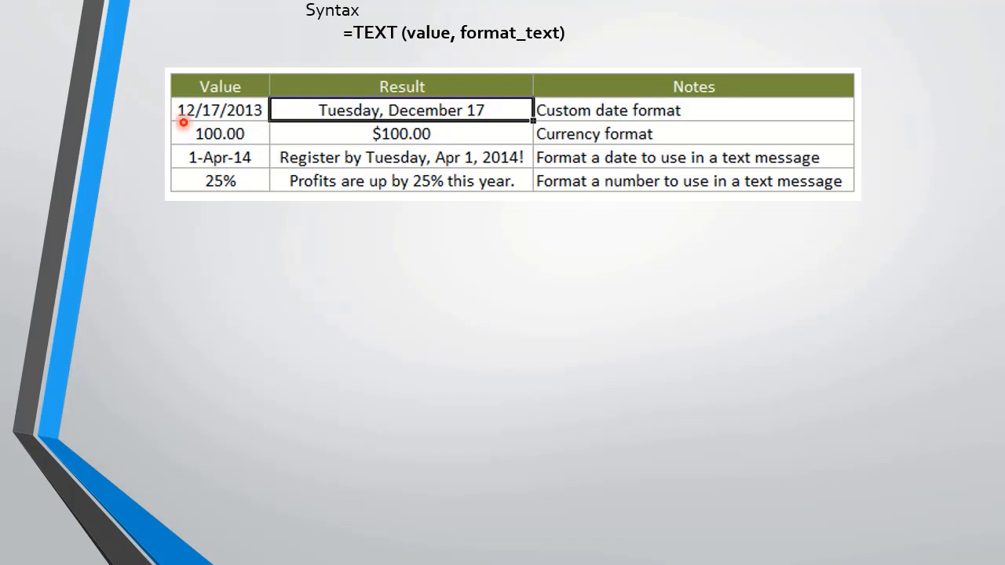
{"action": "key", "text": "Right"}
{"action": "key", "text": "Right"}
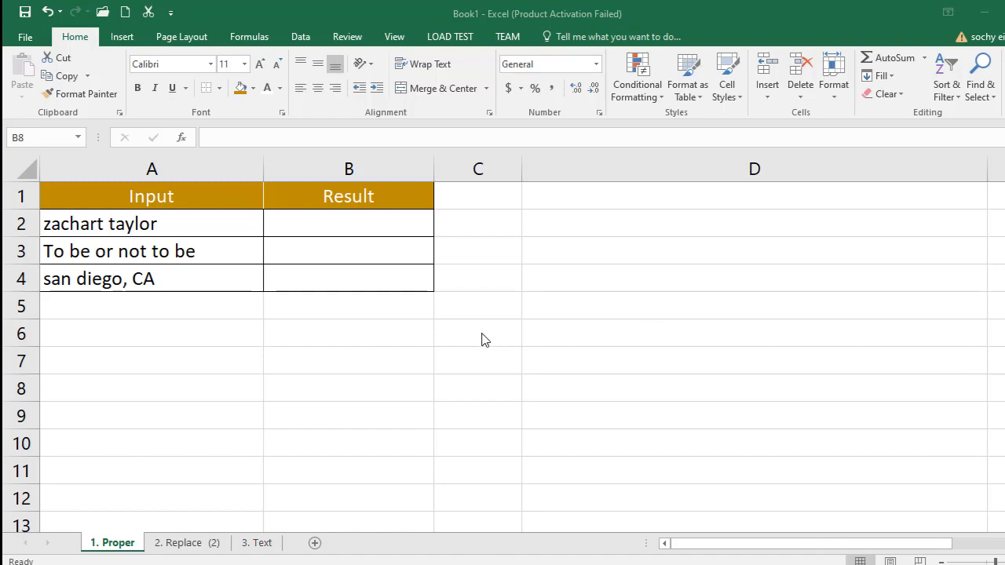
- Look through the Proper, Replace and Text sheets and the input entries in A2 to A4 of the Proper sheet
{"action": "left_click", "coordinate": [180, 543]}
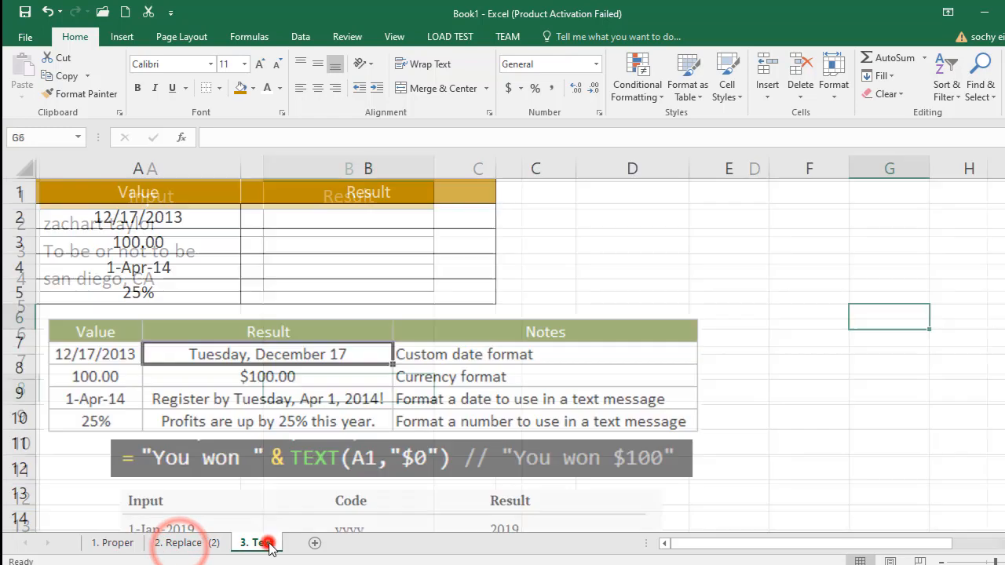
{"action": "left_click", "coordinate": [259, 543]}
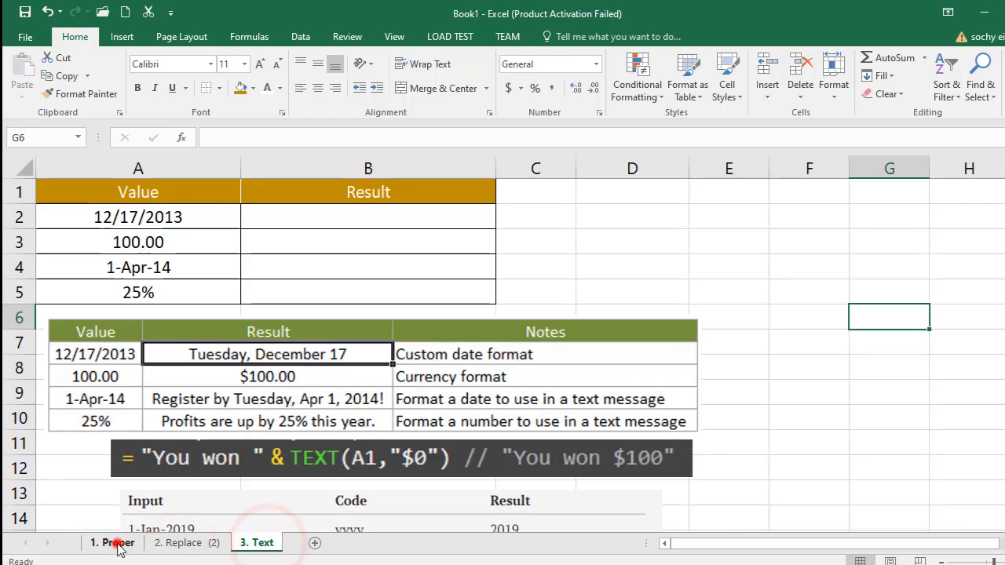
{"action": "left_click", "coordinate": [117, 543]}
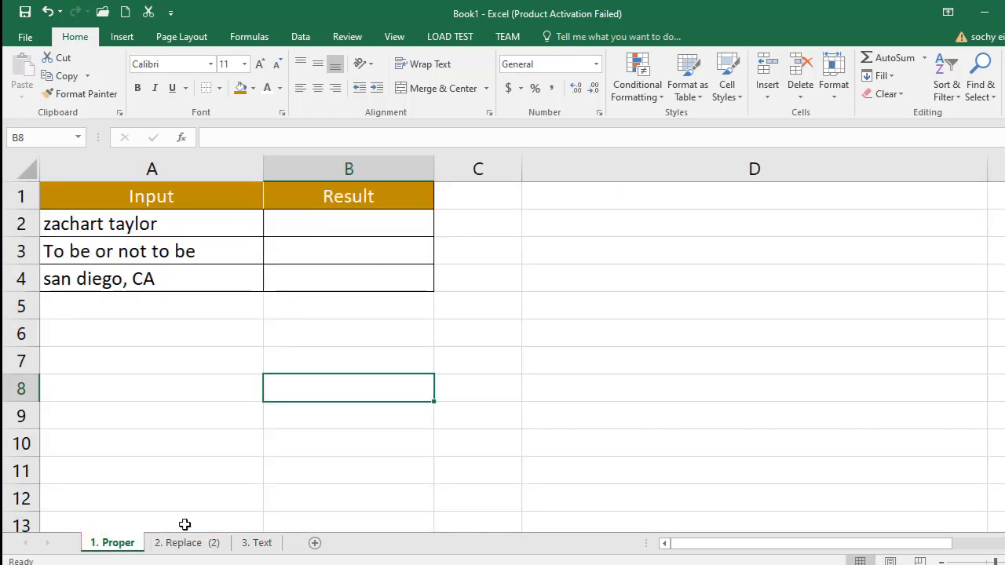
{"action": "left_click", "coordinate": [192, 397]}
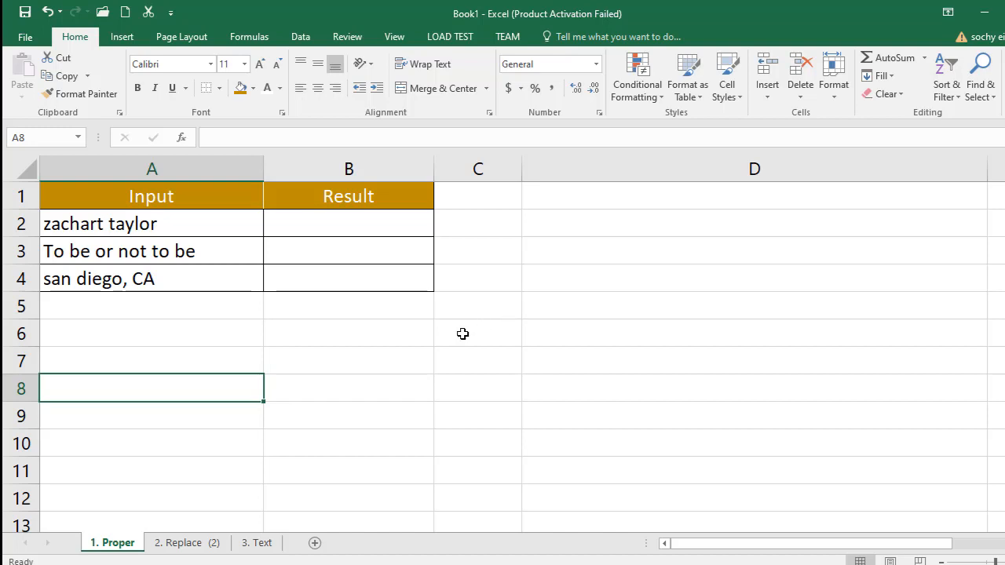
{"action": "left_click", "coordinate": [335, 338]}
{"action": "left_click", "coordinate": [332, 222]}
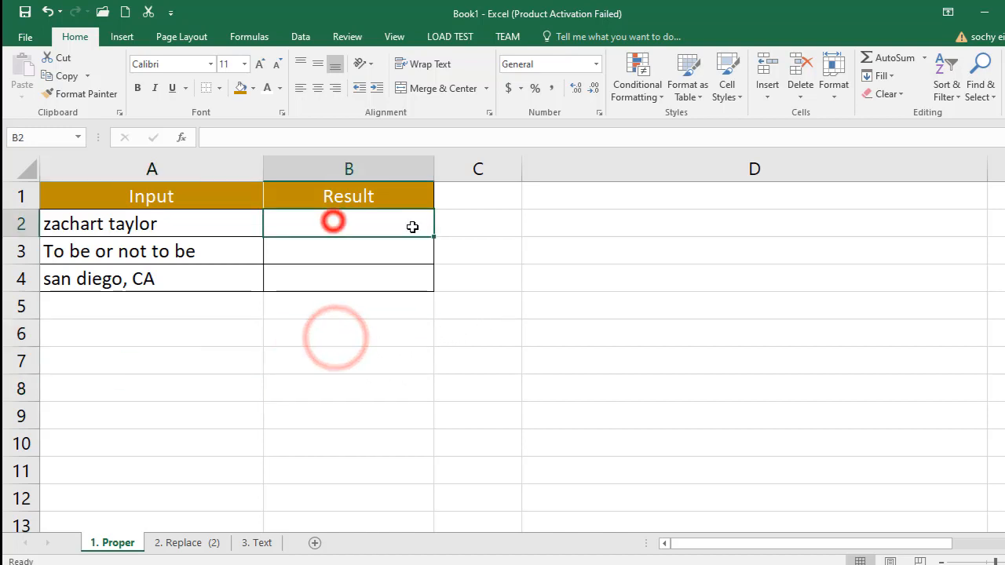
{"action": "left_click", "coordinate": [126, 540]}
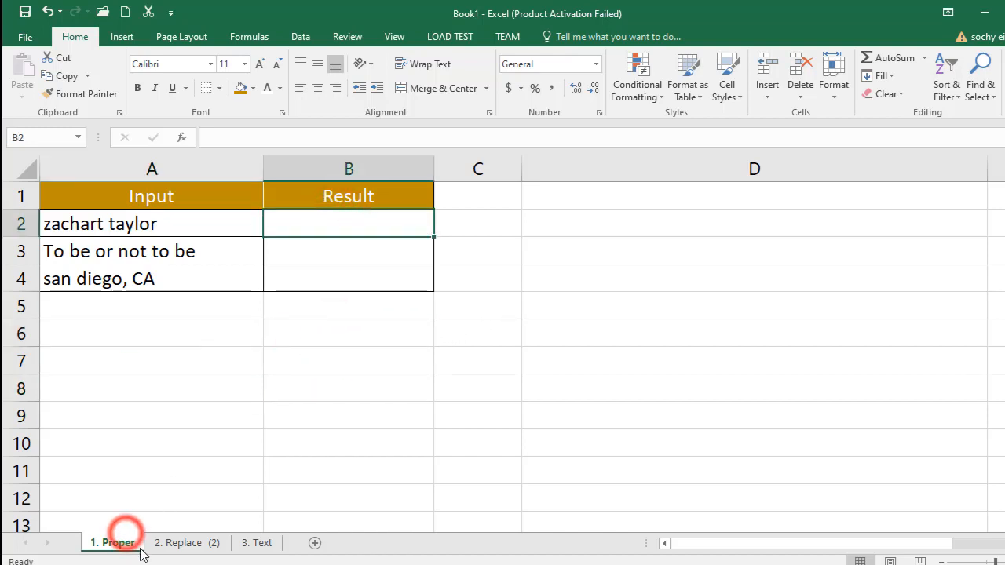
{"action": "left_click", "coordinate": [206, 546]}
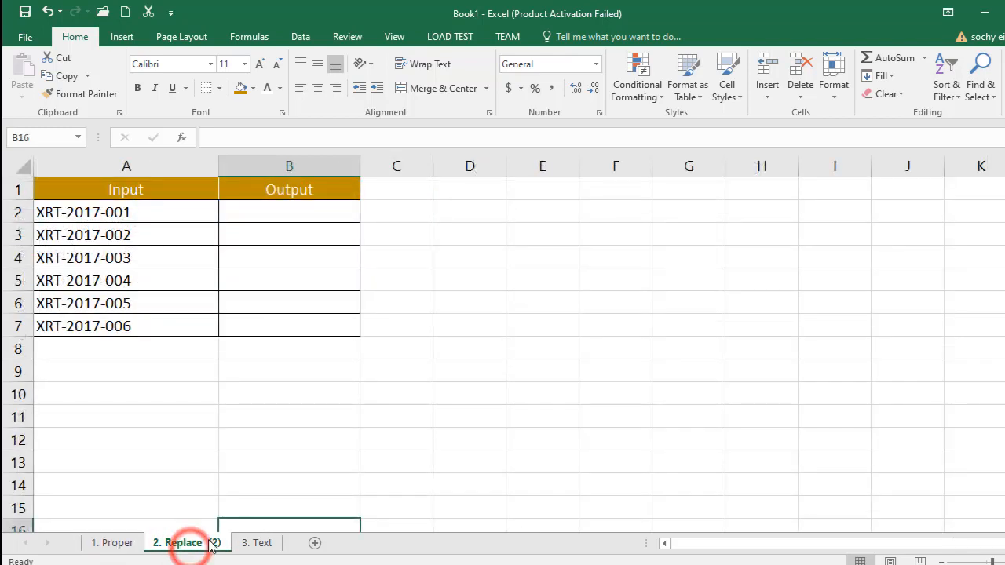
{"action": "left_click", "coordinate": [257, 544]}
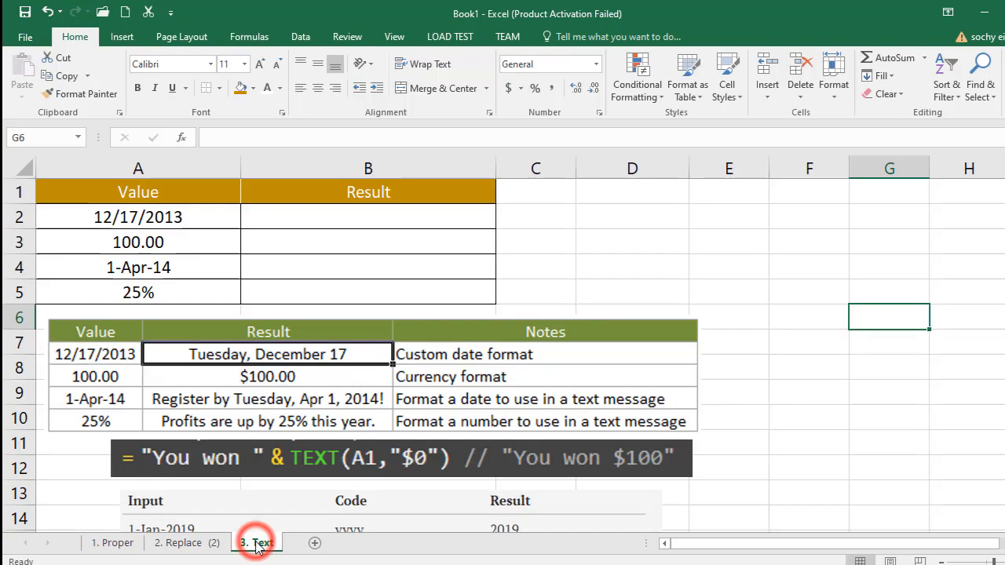
{"action": "left_click", "coordinate": [114, 544]}
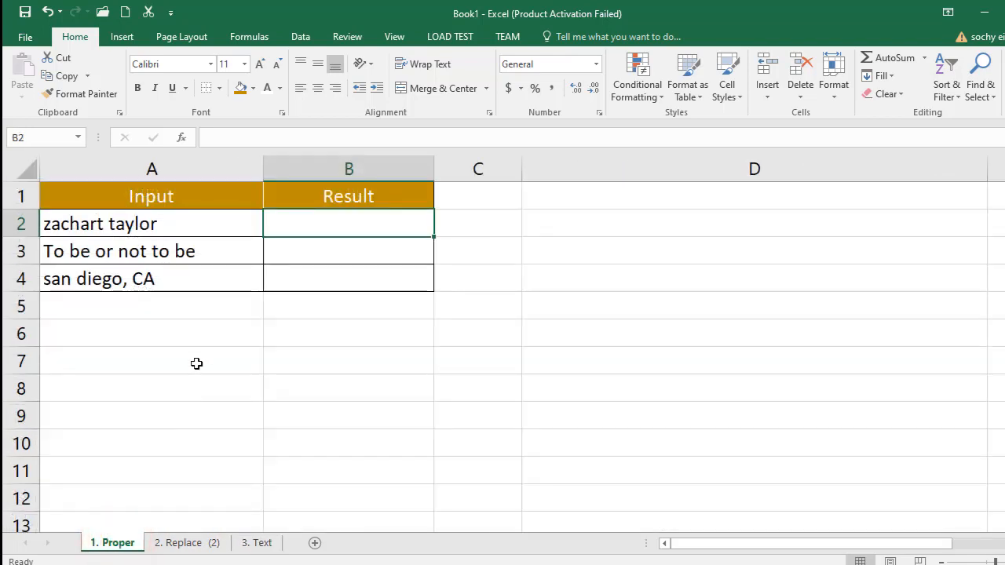
{"action": "left_click", "coordinate": [117, 224]}
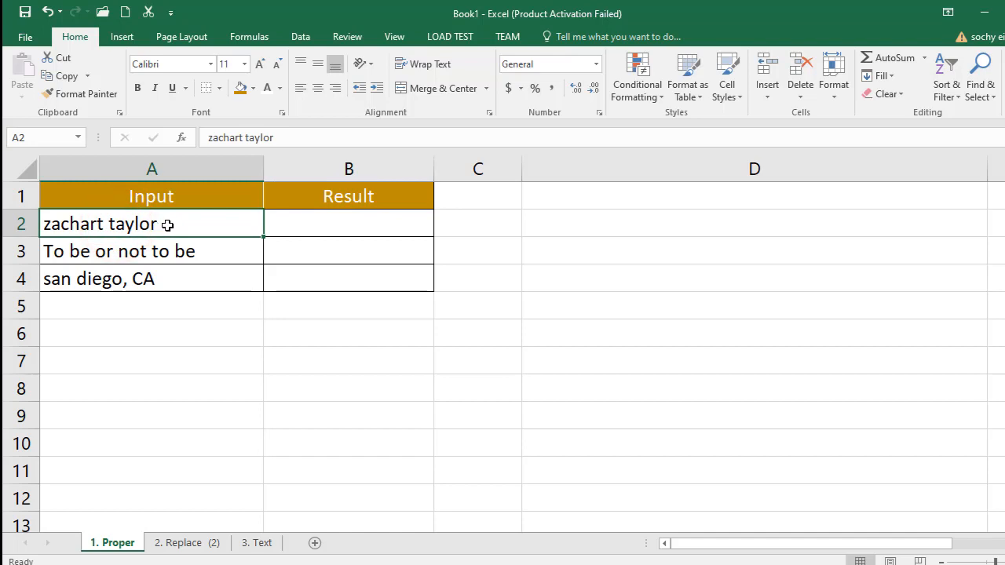
{"action": "left_click", "coordinate": [186, 253]}
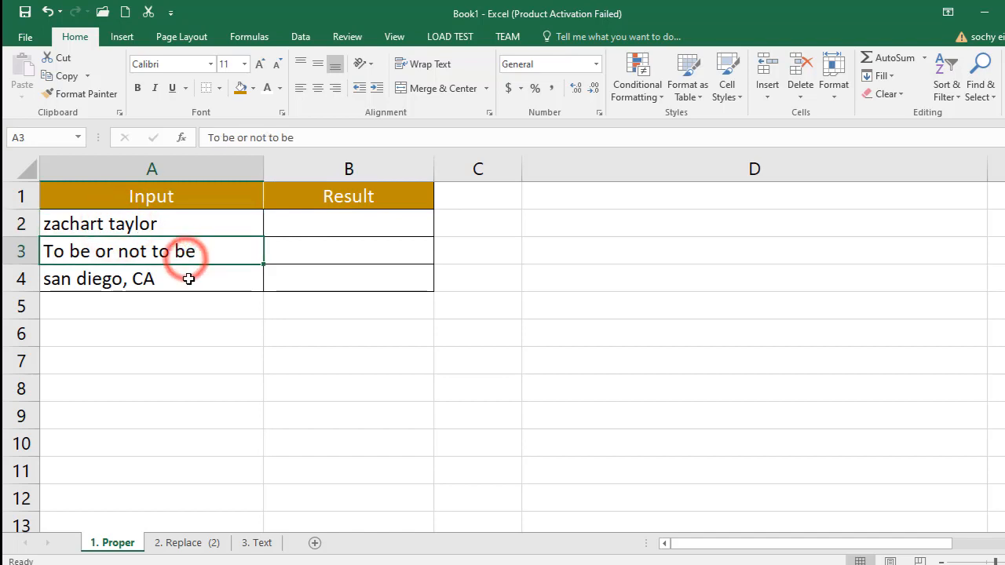
{"action": "left_click", "coordinate": [183, 283]}
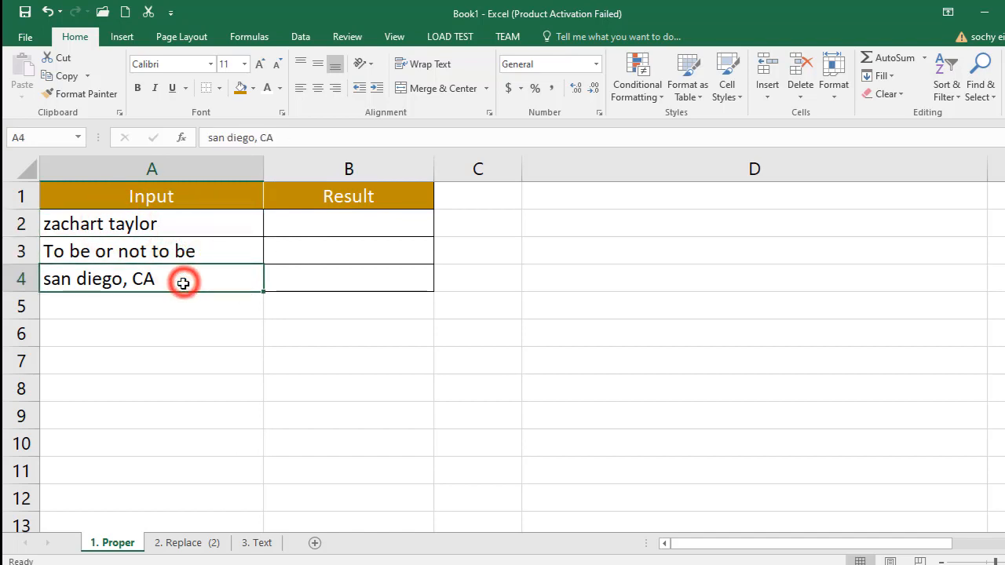
- Enter the formula =PROPER(A2) in cell B2 of the Proper sheet
{"action": "left_click", "coordinate": [317, 227]}
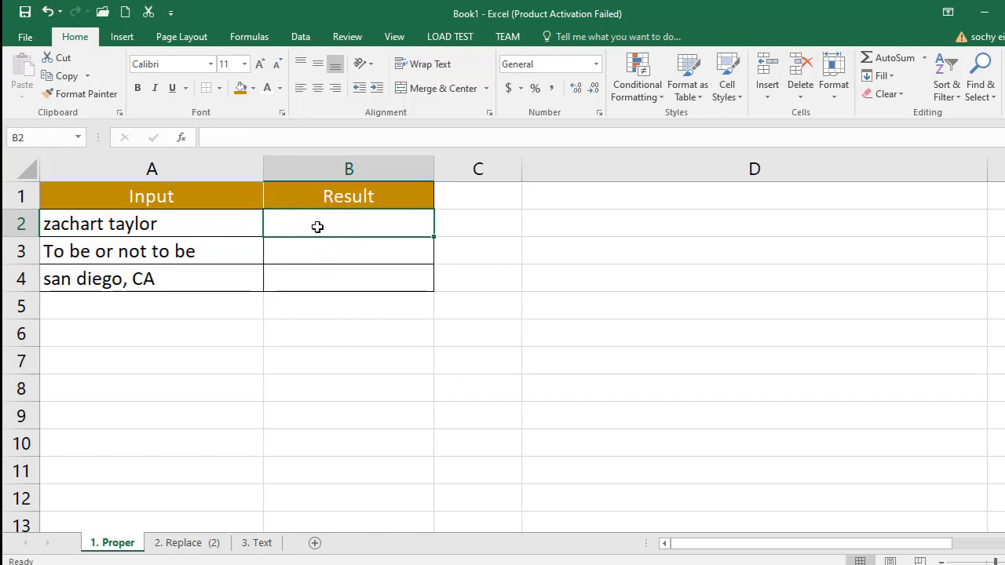
{"action": "type", "text": "="}
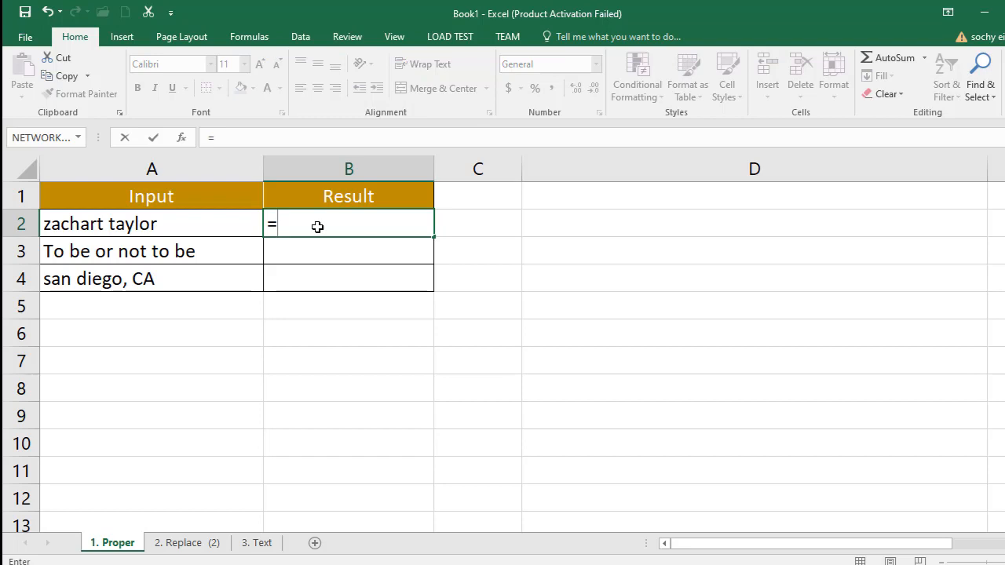
{"action": "type", "text": "pr"}
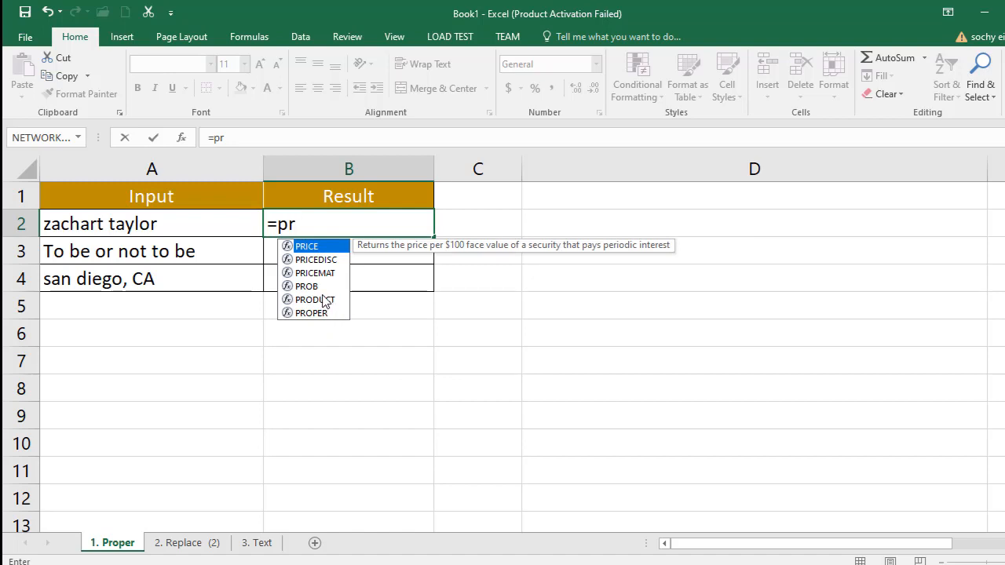
{"action": "type", "text": "o"}
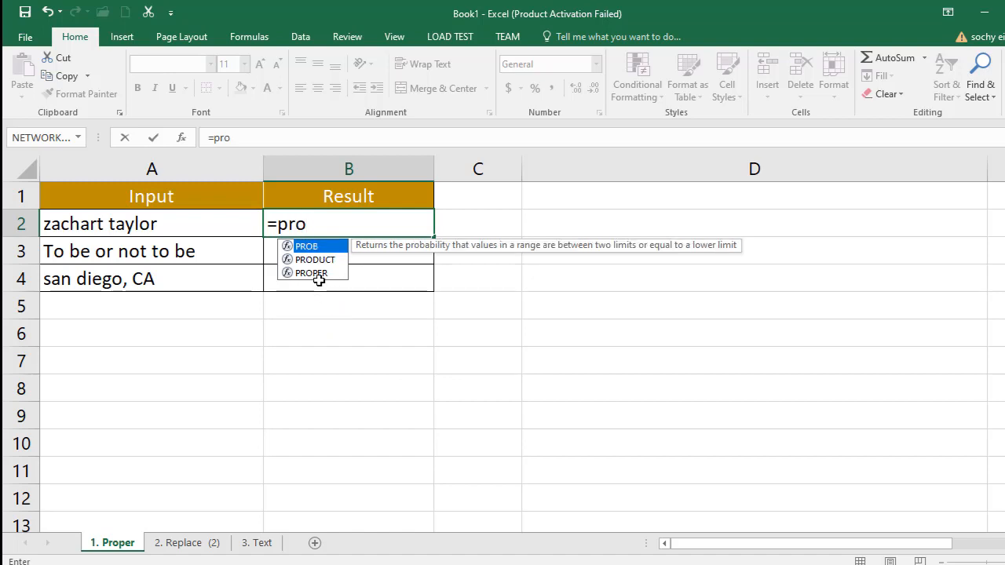
{"action": "double_click", "coordinate": [315, 273]}
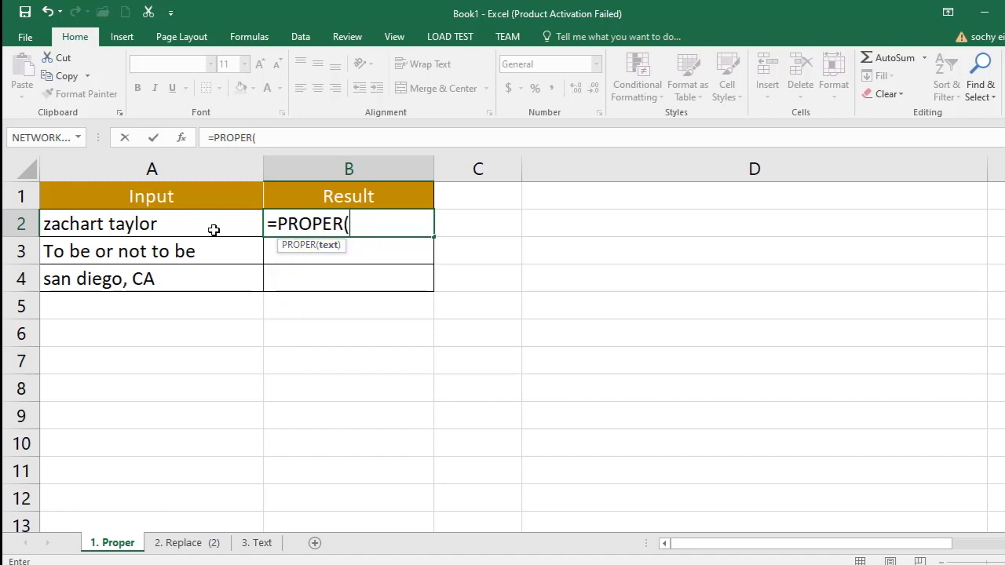
{"action": "left_click", "coordinate": [167, 226]}
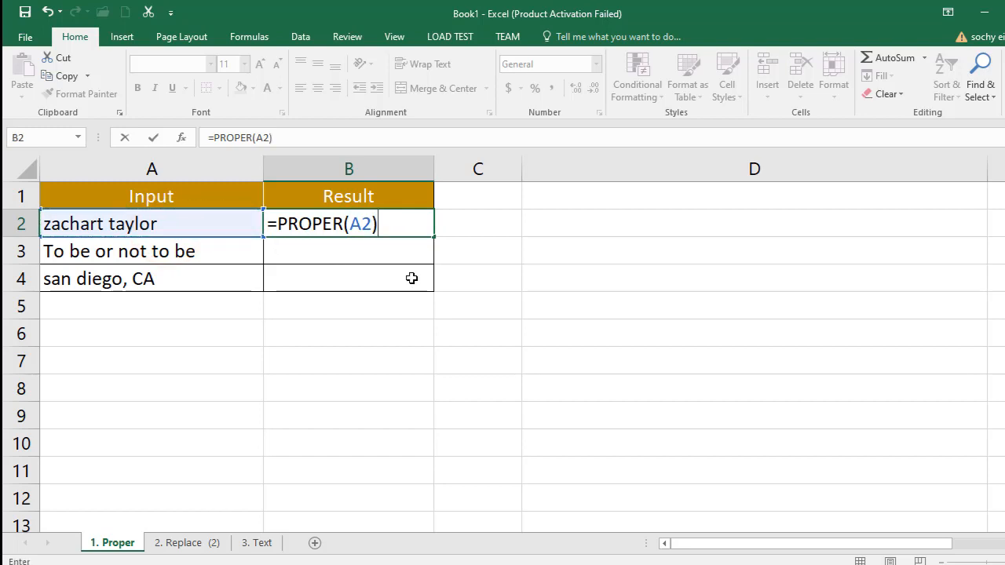
{"action": "type", "text": ")"}
{"action": "key", "text": "Return"}
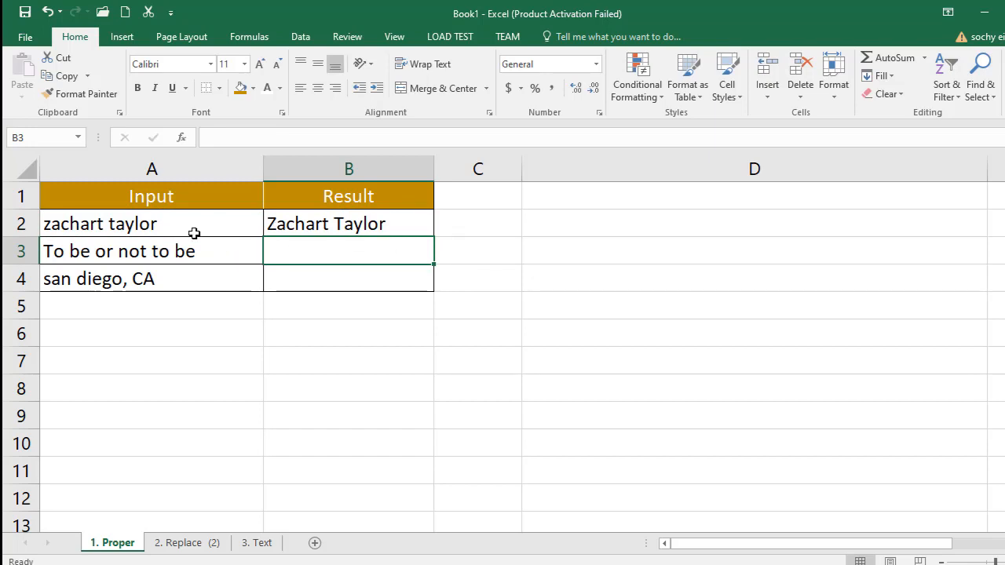
- Fill the PROPER formula from B2 down through B4 and check each cell in the Result column
{"action": "left_click", "coordinate": [369, 226]}
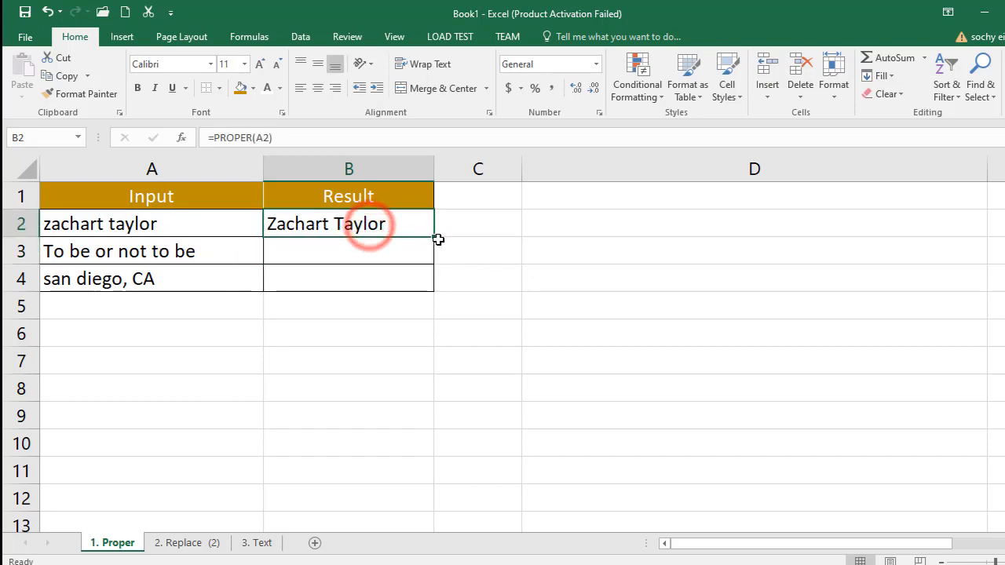
{"action": "left_click_drag", "start_coordinate": [433, 236], "coordinate": [434, 287]}
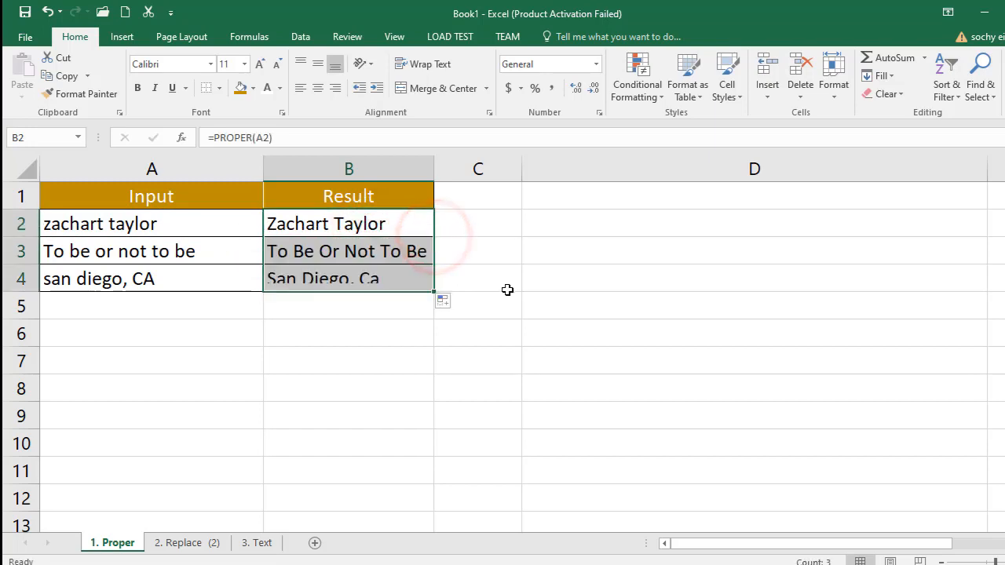
{"action": "left_click", "coordinate": [440, 372]}
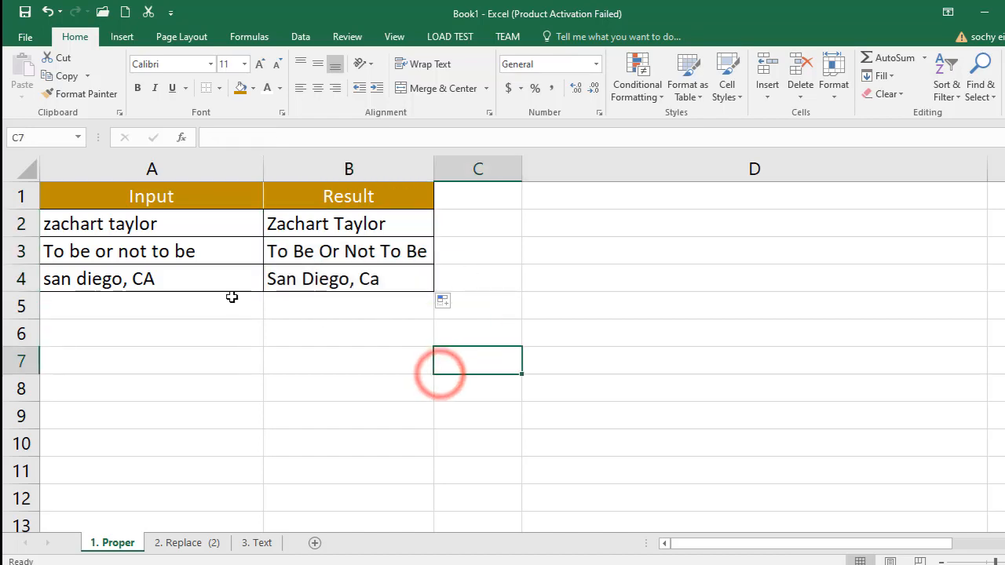
{"action": "left_click", "coordinate": [337, 280]}
{"action": "left_click", "coordinate": [334, 252]}
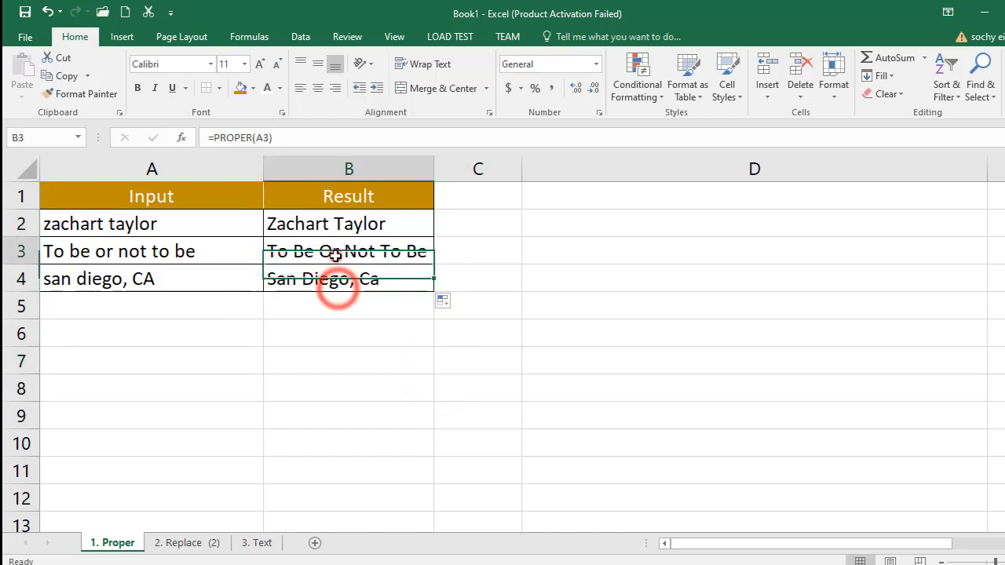
{"action": "left_click", "coordinate": [322, 226]}
{"action": "left_click", "coordinate": [329, 252]}
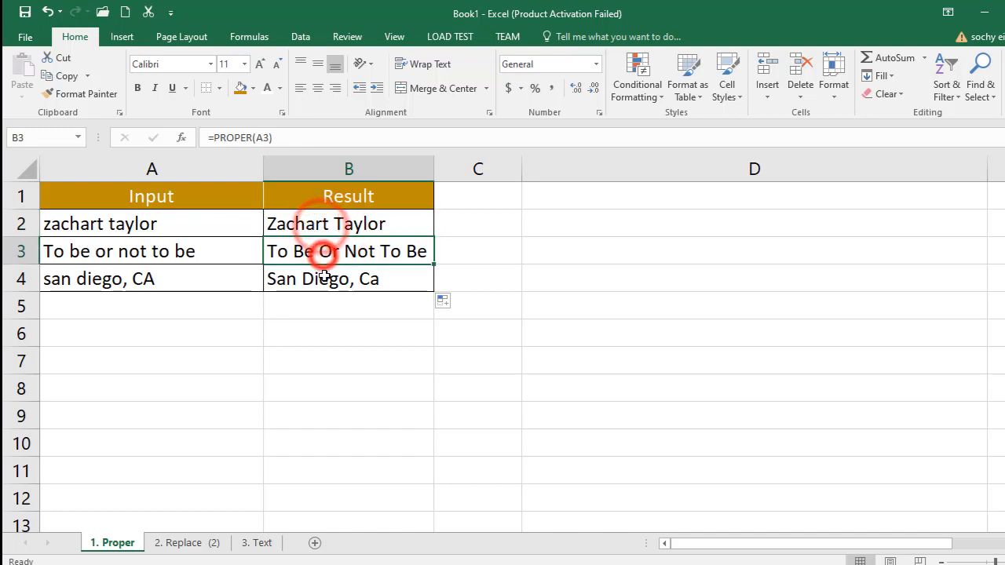
{"action": "left_click", "coordinate": [324, 280]}
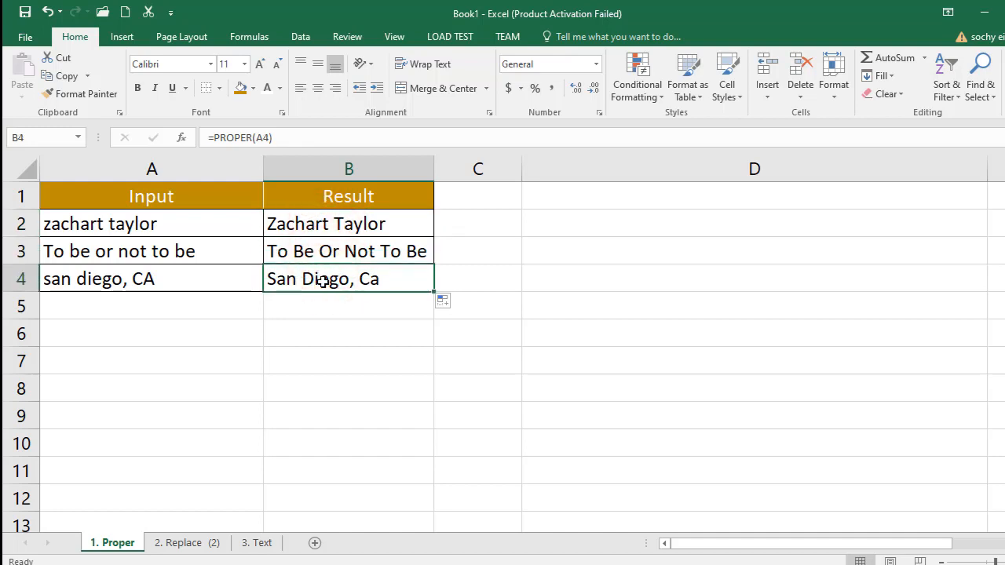
- Start a REPLACE formula in cell B2 of the Replace sheet with A2 as the old text
{"action": "left_click", "coordinate": [190, 541]}
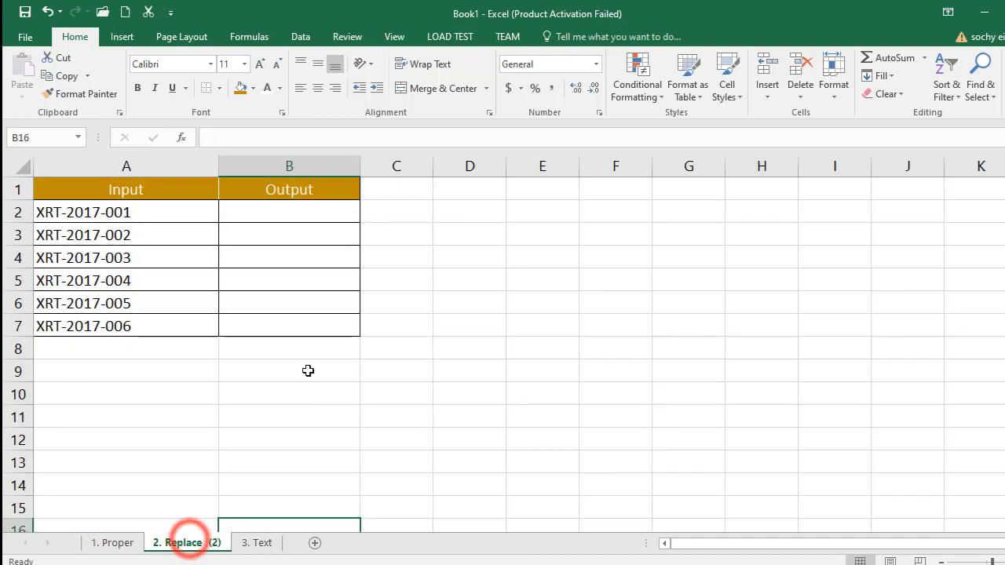
{"action": "scroll", "coordinate": [302, 361], "scroll_direction": "up", "scroll_amount": 1, "text": "ctrl"}
{"action": "scroll", "coordinate": [304, 357], "scroll_direction": "up", "scroll_amount": 1}
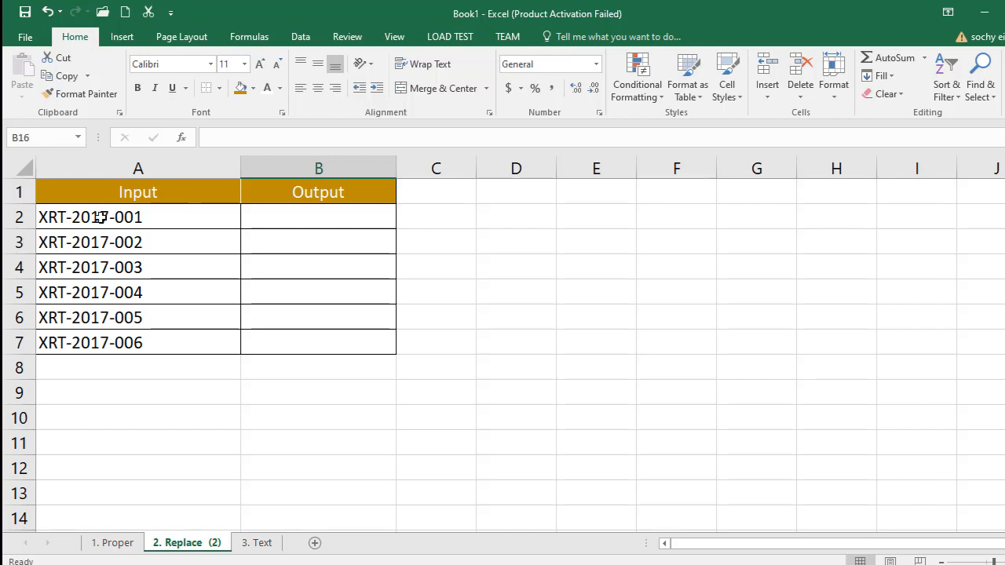
{"action": "left_click", "coordinate": [265, 220]}
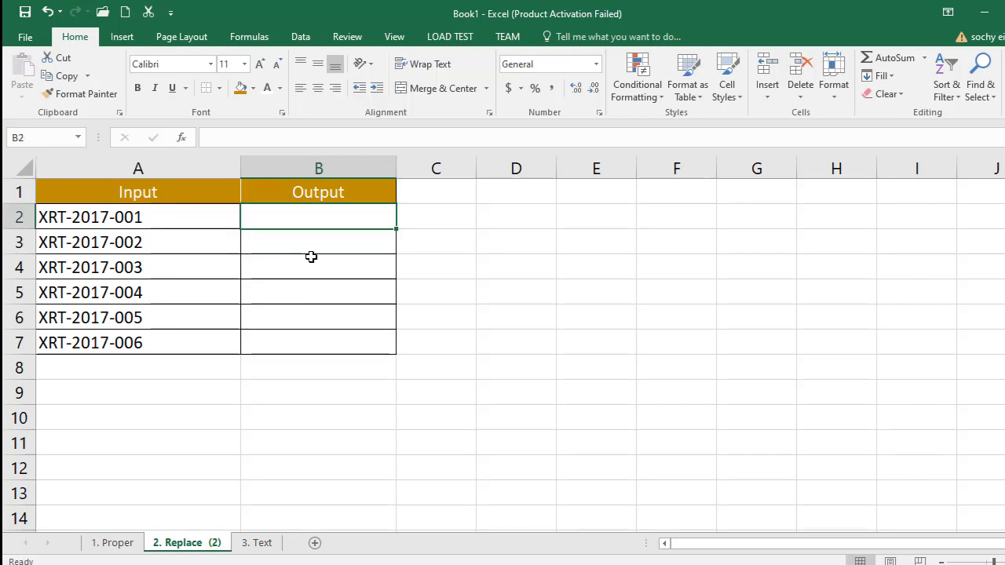
{"action": "type", "text": "=re"}
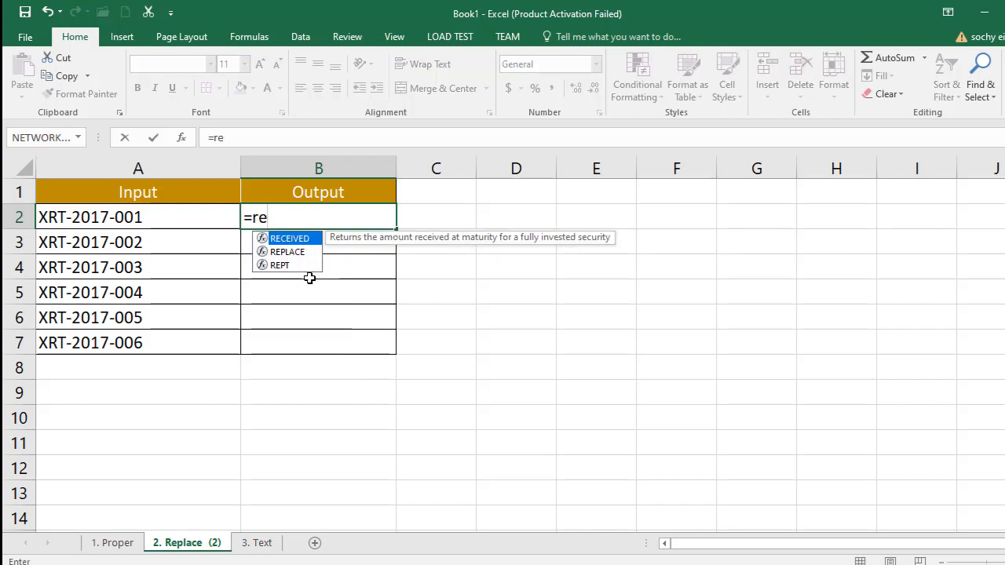
{"action": "type", "text": "pl"}
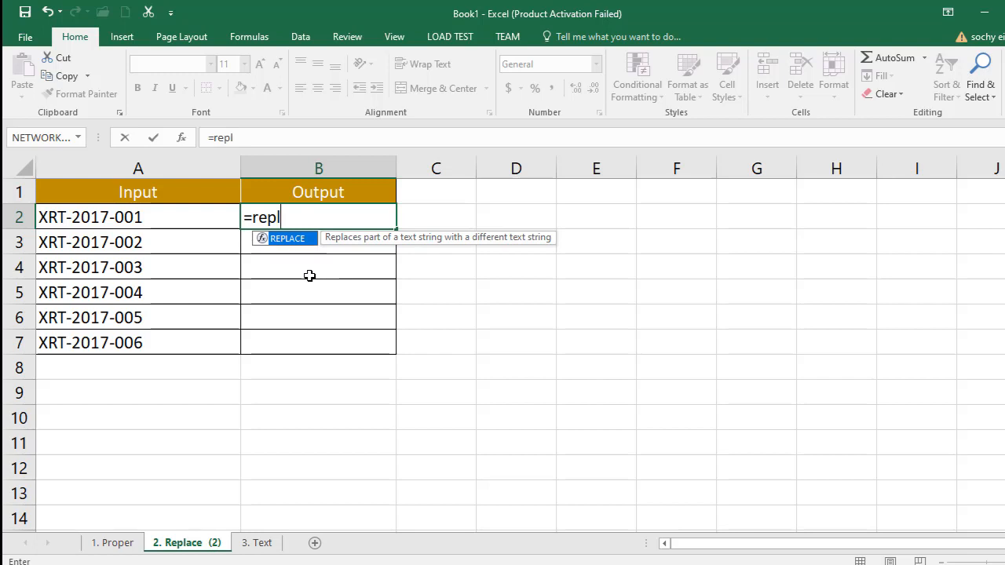
{"action": "double_click", "coordinate": [297, 245]}
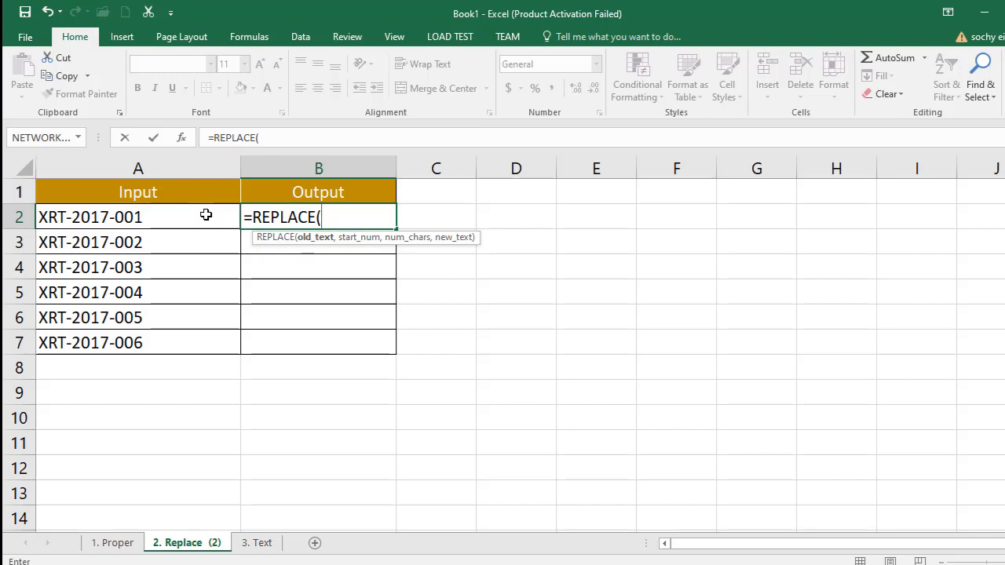
{"action": "left_click", "coordinate": [165, 223]}
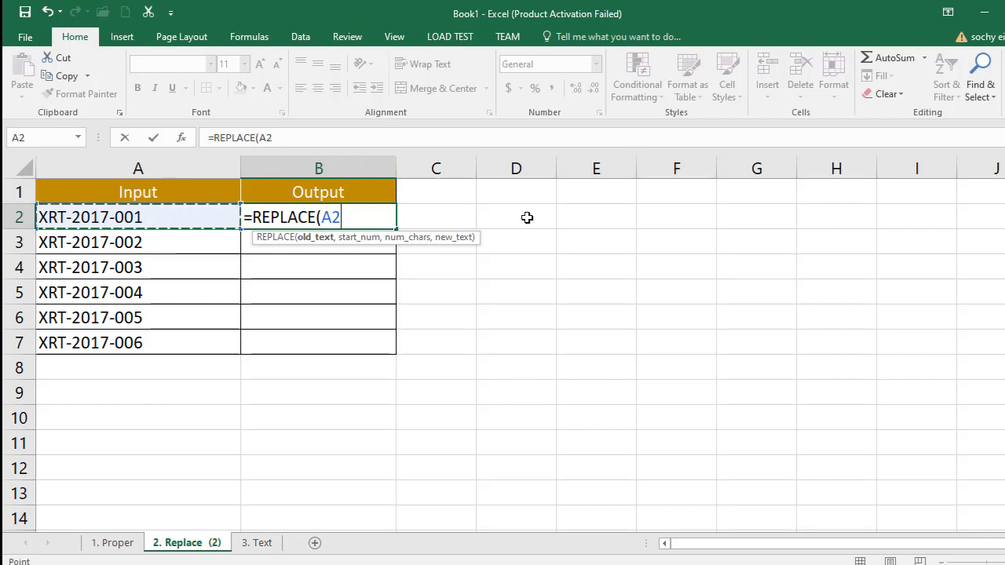
- Complete the formula in B2 as =REPLACE(A2, 8, 1, "8")
{"action": "type", "text": ", 8"}
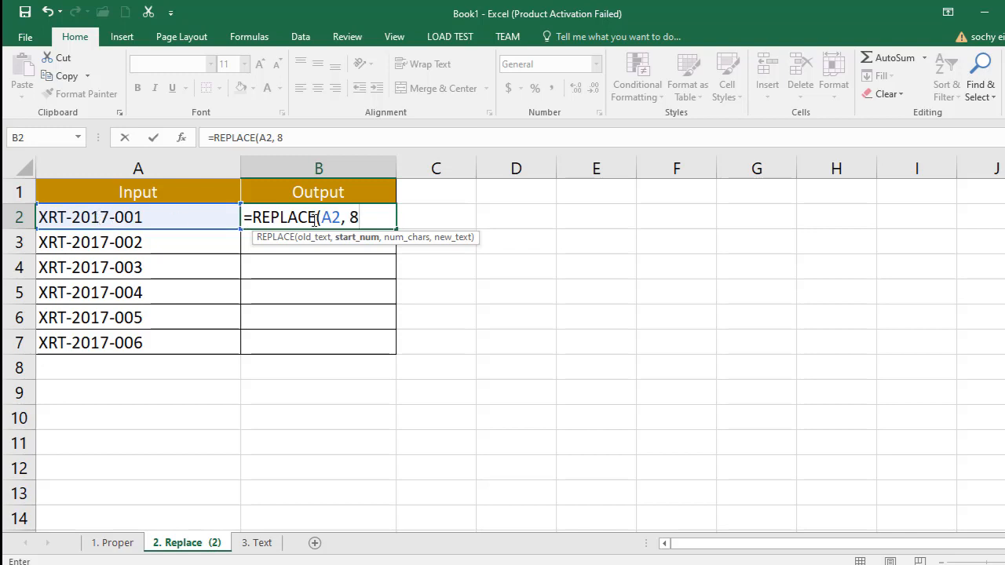
{"action": "type", "text": ", 1"}
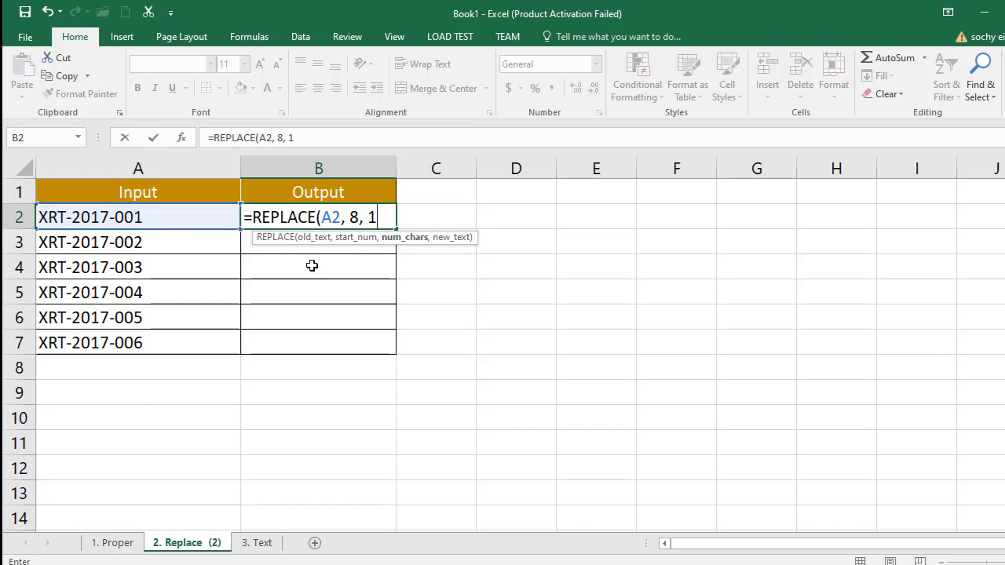
{"action": "type", "text": ","}
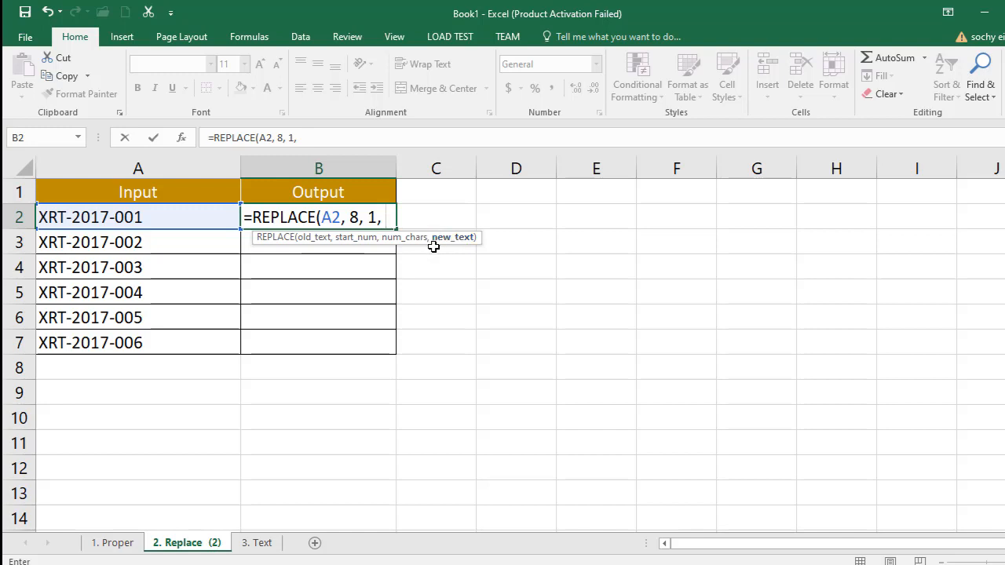
{"action": "type", "text": "\"\""}
{"action": "left_click", "coordinate": [395, 213]}
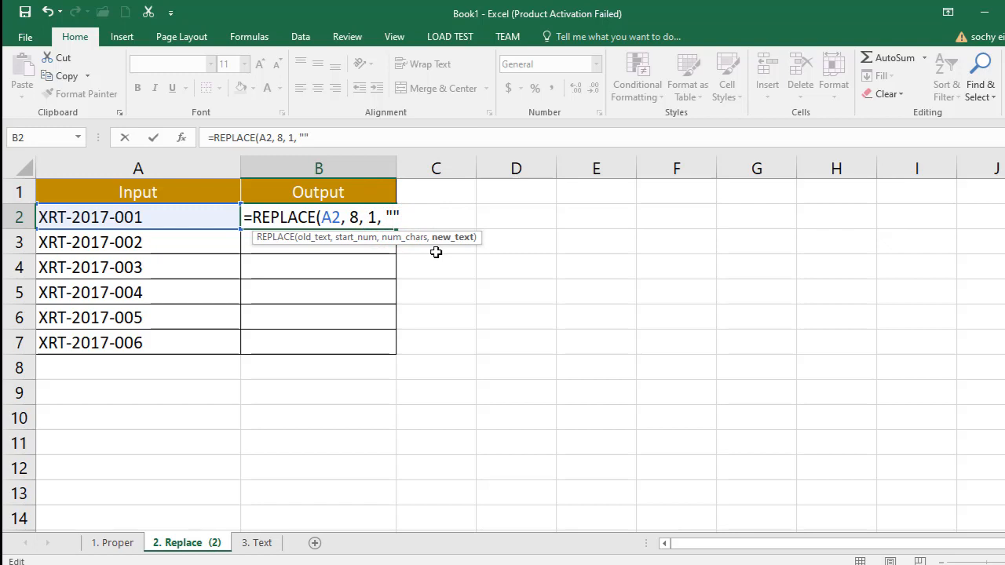
{"action": "left_click", "coordinate": [432, 220]}
{"action": "key", "text": "Right"}
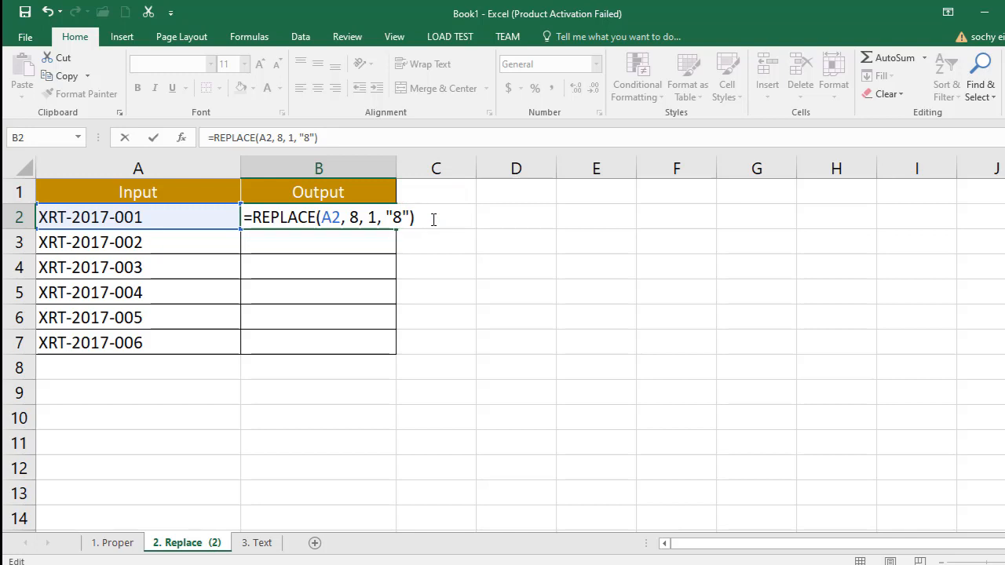
{"action": "key", "text": "Return"}
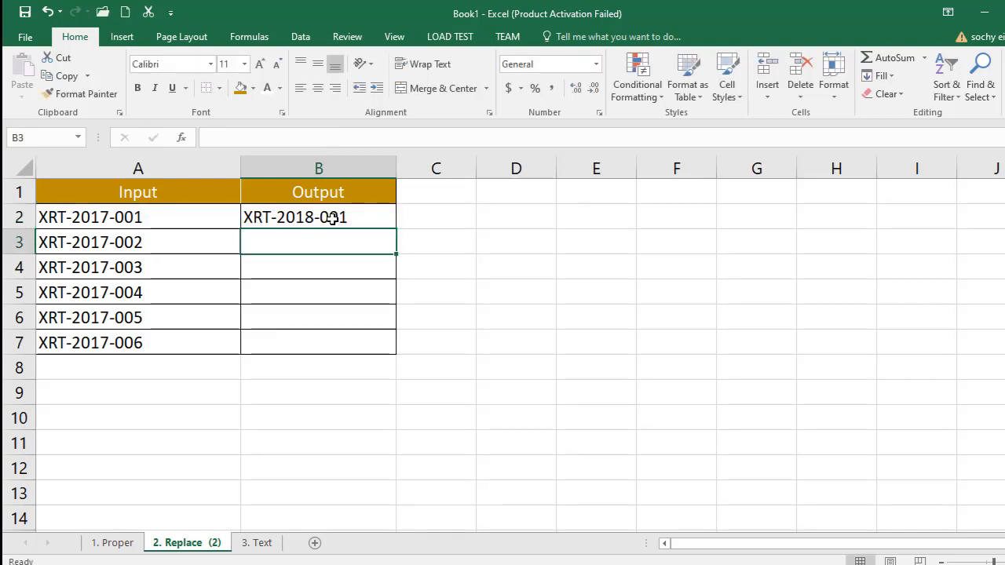
- Fill the REPLACE formula from B2 down through B7 of the Output column
{"action": "left_click", "coordinate": [333, 219]}
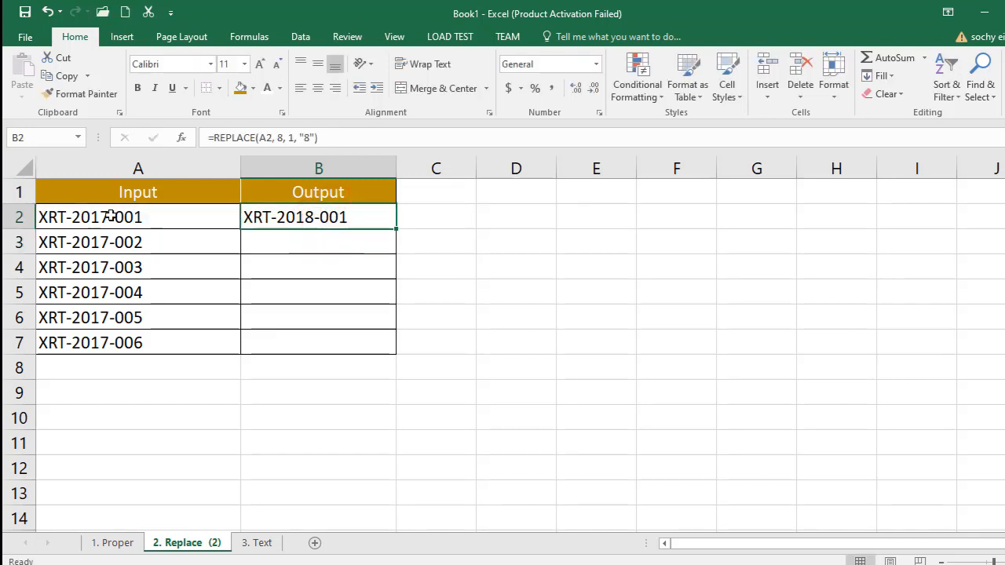
{"action": "left_click_drag", "start_coordinate": [397, 230], "coordinate": [398, 355]}
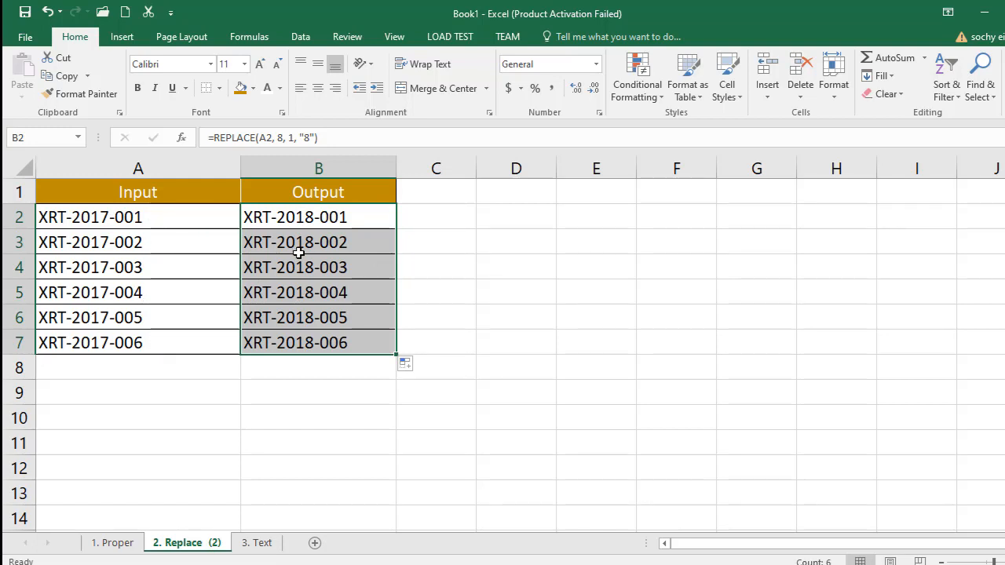
{"action": "left_click", "coordinate": [367, 218]}
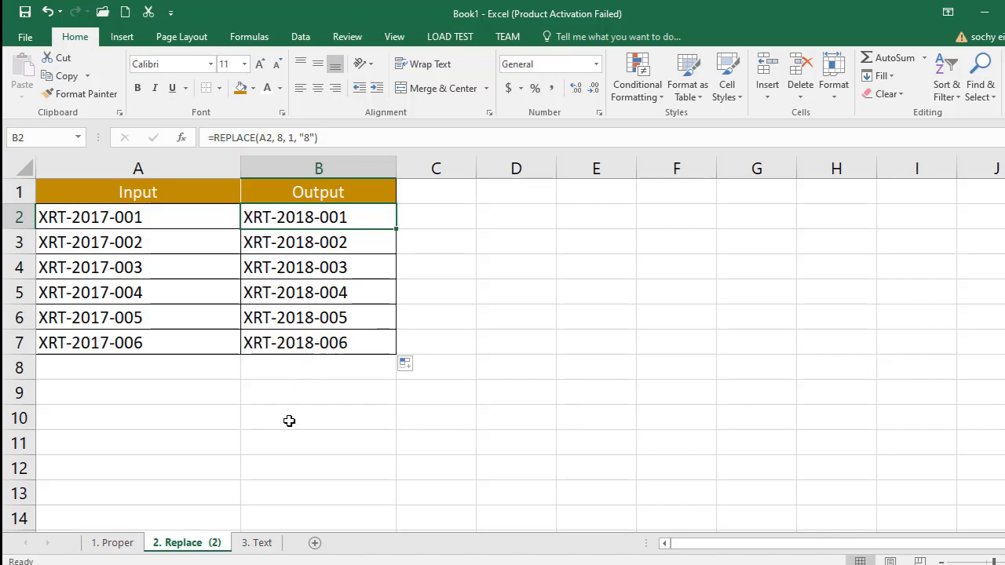
- On the Text sheet, move the date-code picture beside the tables and the "You won" formula picture down to rows 12 and 13
{"action": "left_click", "coordinate": [259, 543]}
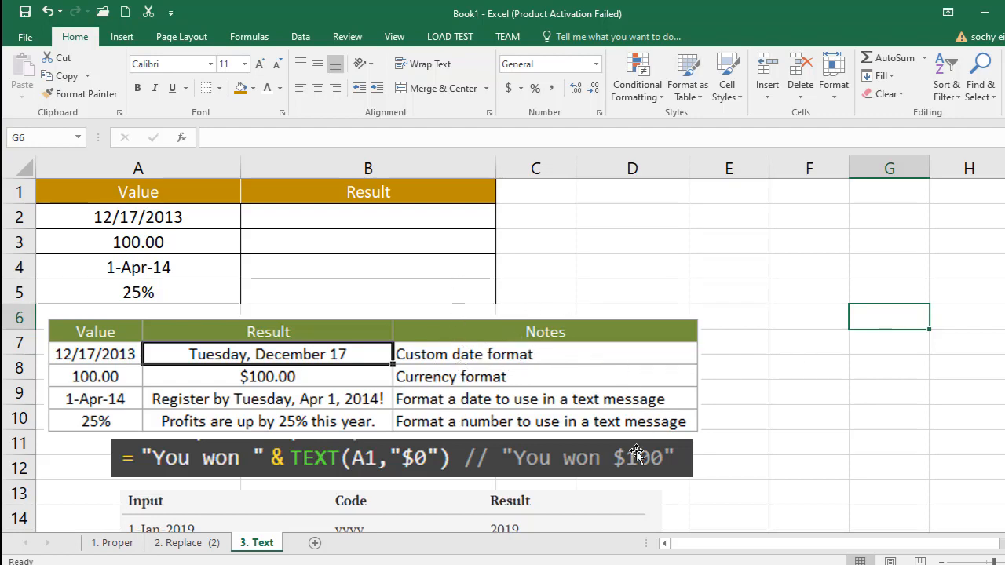
{"action": "left_click_drag", "start_coordinate": [377, 520], "coordinate": [846, 260]}
{"action": "left_click_drag", "start_coordinate": [591, 230], "coordinate": [669, 288]}
{"action": "left_click_drag", "start_coordinate": [746, 308], "coordinate": [696, 242]}
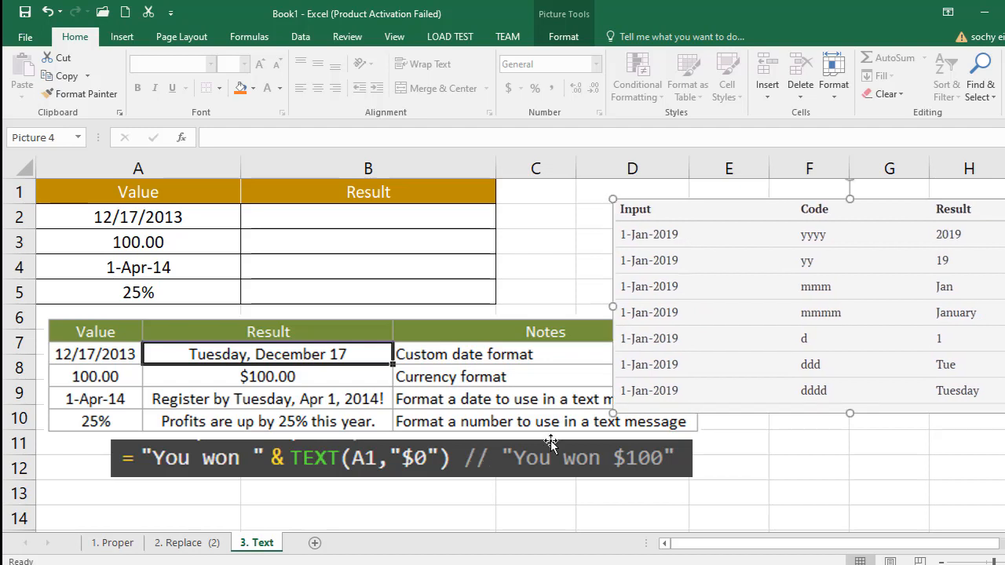
{"action": "left_click_drag", "start_coordinate": [455, 457], "coordinate": [384, 486]}
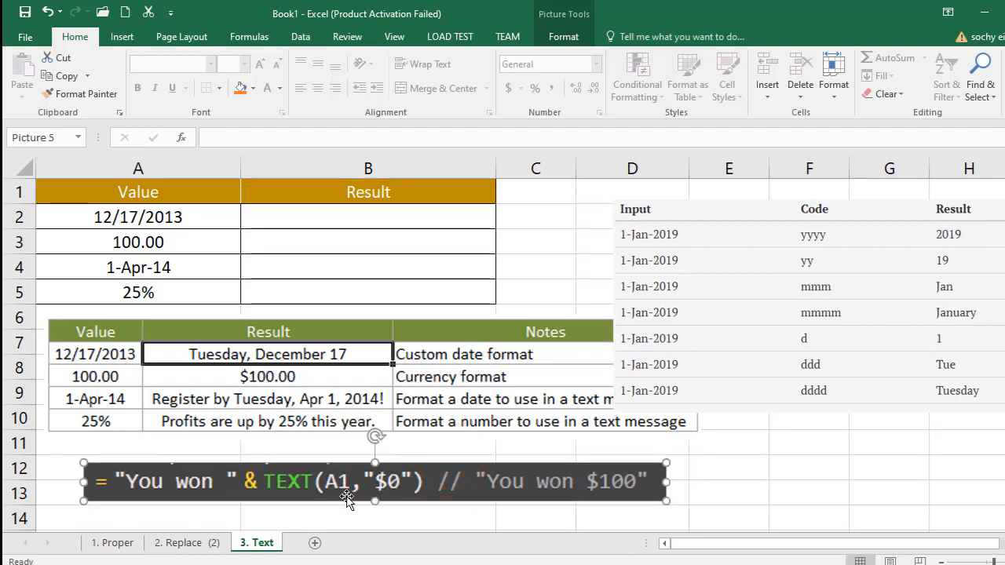
{"action": "left_click_drag", "start_coordinate": [708, 294], "coordinate": [759, 282]}
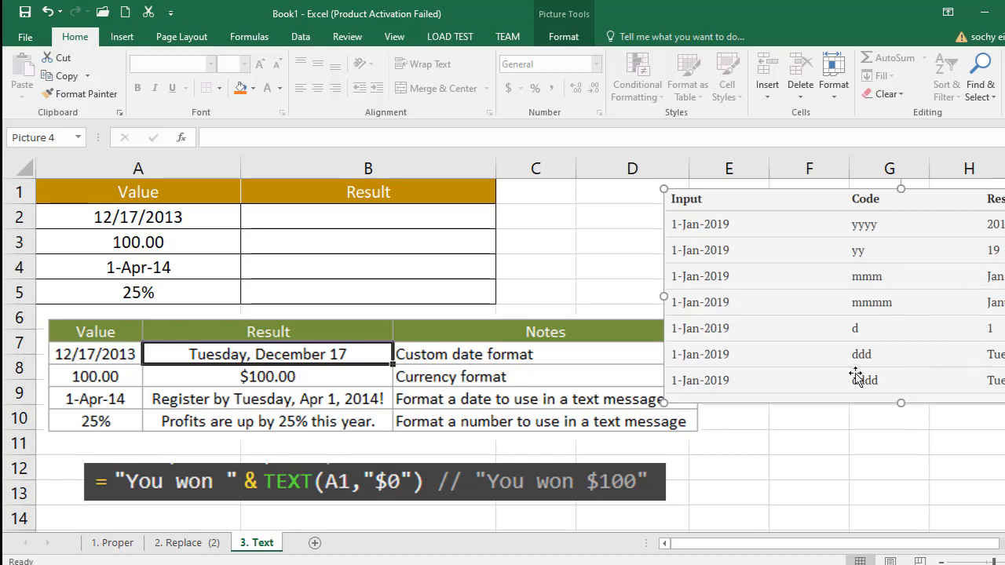
- Look through the entries in A2 to A5 and the Result cells B2 to B5 of the Text sheet
{"action": "left_click", "coordinate": [142, 218]}
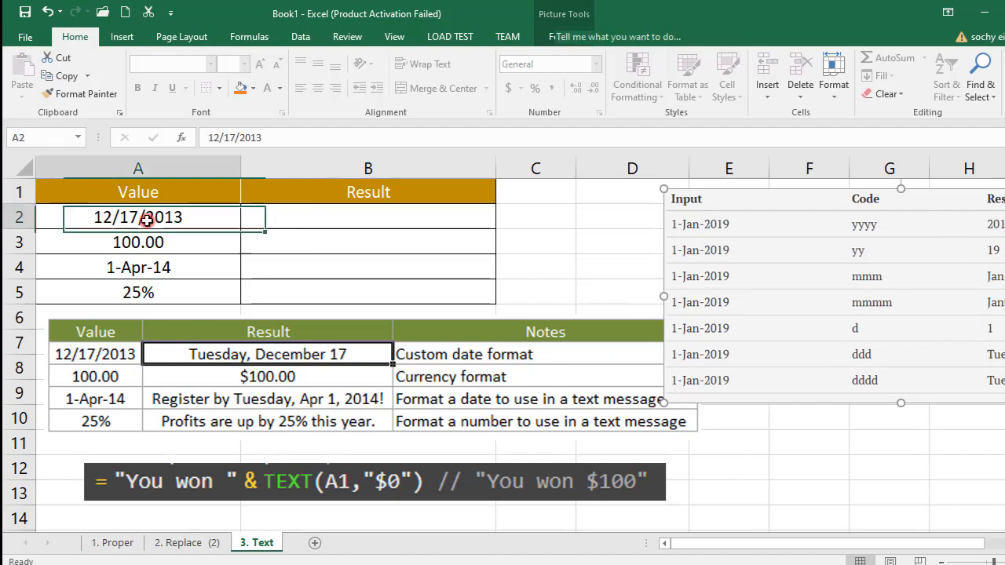
{"action": "left_click", "coordinate": [146, 240]}
{"action": "left_click", "coordinate": [148, 268]}
{"action": "left_click", "coordinate": [143, 292]}
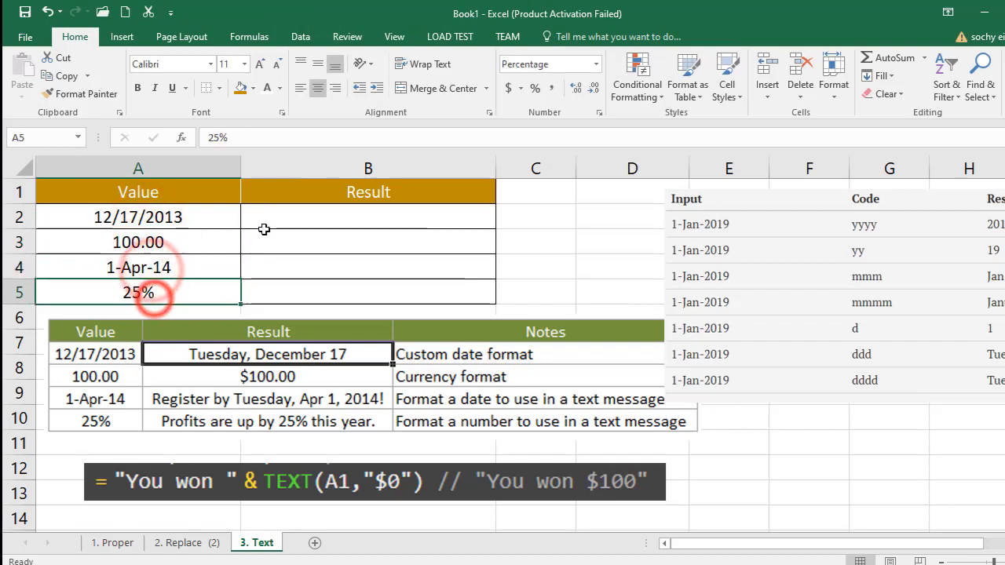
{"action": "left_click", "coordinate": [273, 218]}
{"action": "left_click", "coordinate": [280, 239]}
{"action": "left_click", "coordinate": [284, 265]}
{"action": "left_click", "coordinate": [281, 291]}
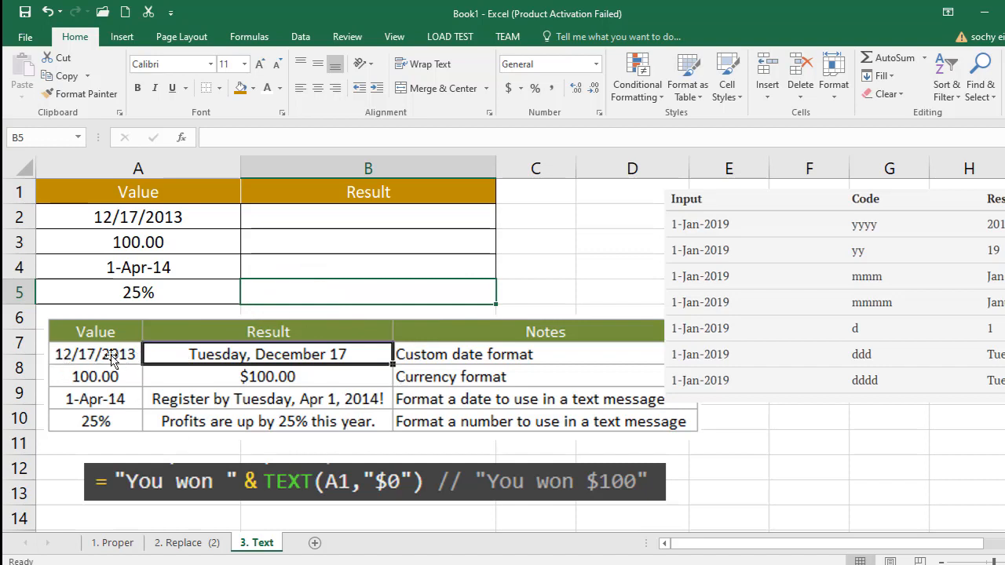
- Enter the formula =TEXT(A2, "dddd") in cell B2 of the Text sheet
{"action": "left_click", "coordinate": [108, 210]}
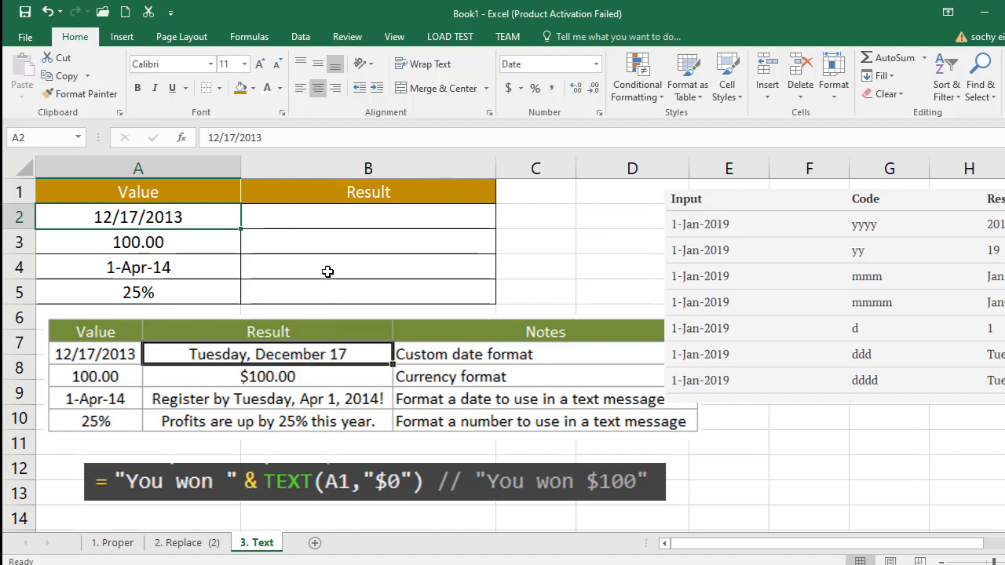
{"action": "left_click", "coordinate": [299, 222]}
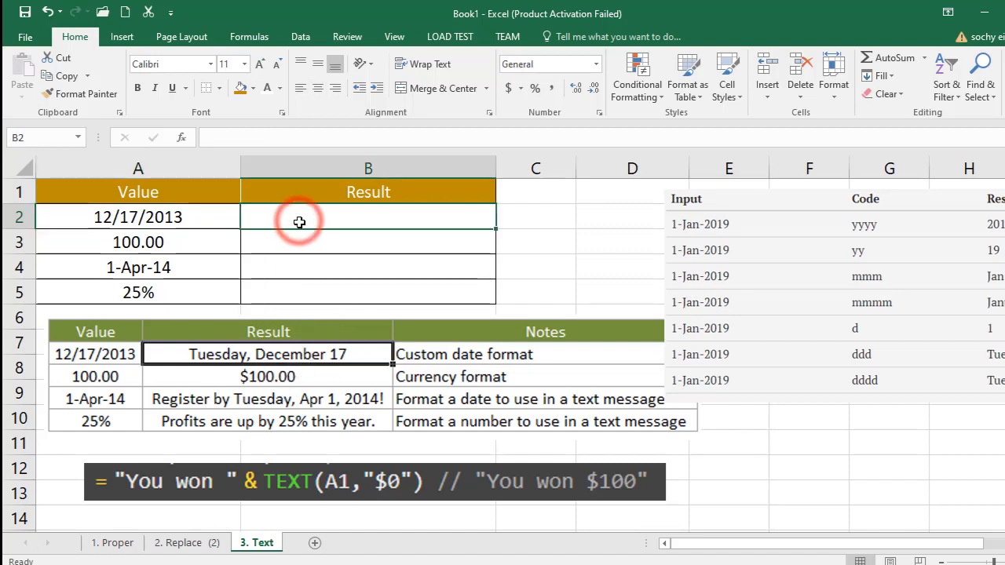
{"action": "type", "text": "="}
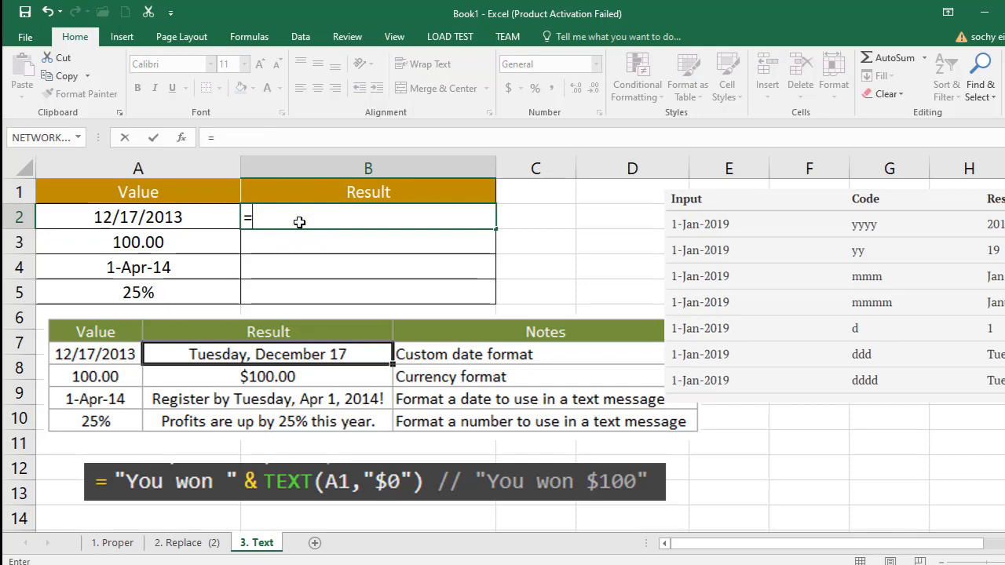
{"action": "type", "text": "text"}
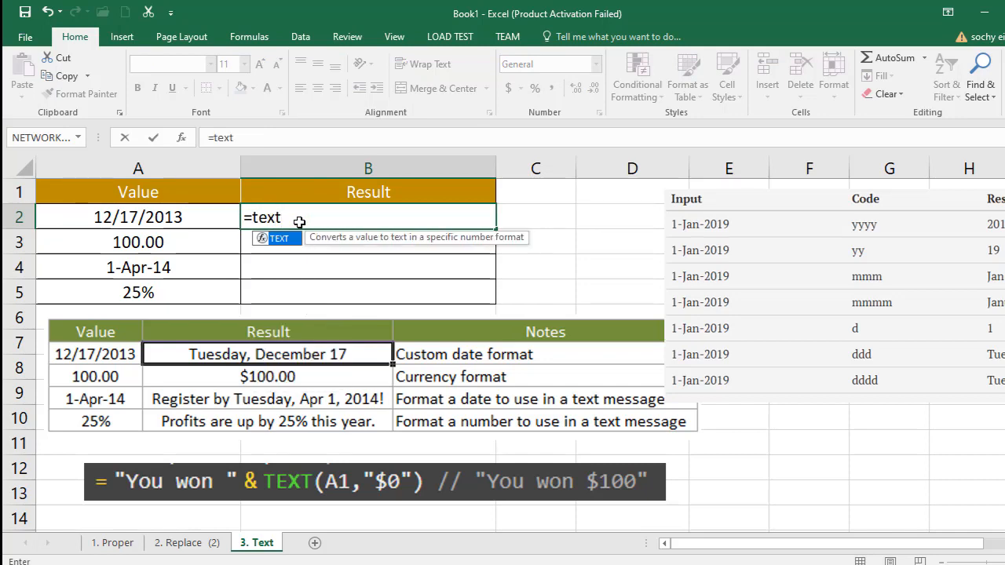
{"action": "double_click", "coordinate": [275, 238]}
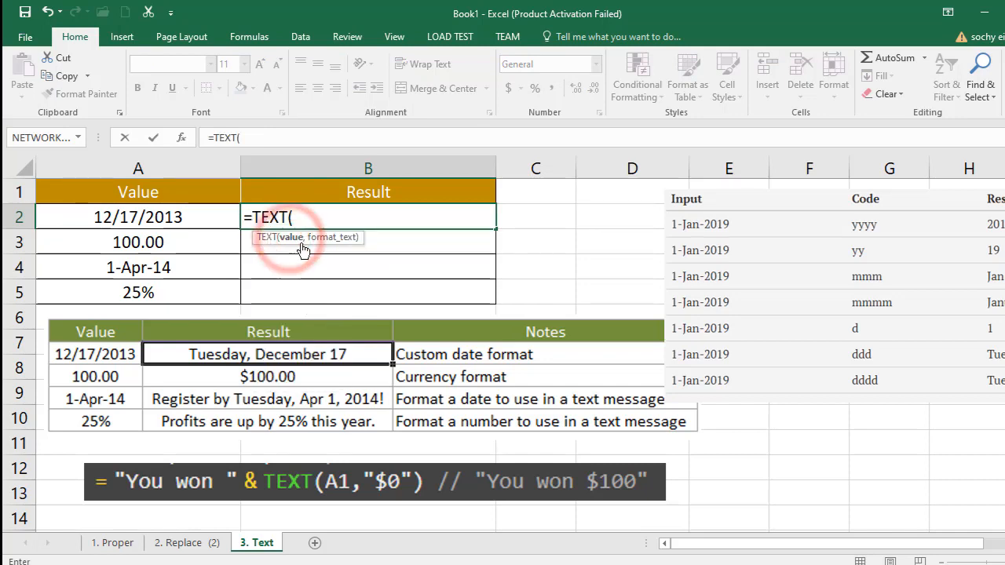
{"action": "left_click", "coordinate": [155, 220]}
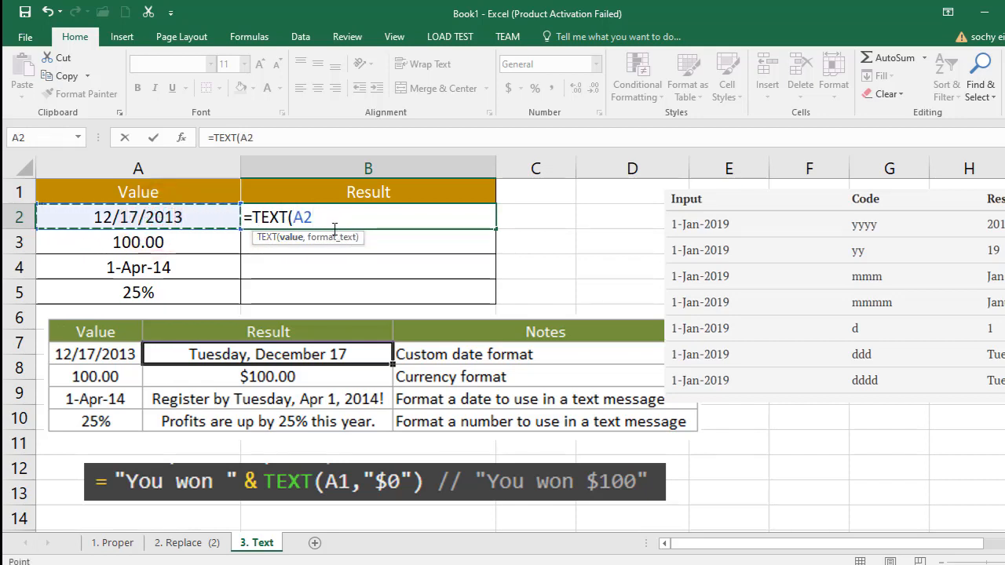
{"action": "type", "text": ","}
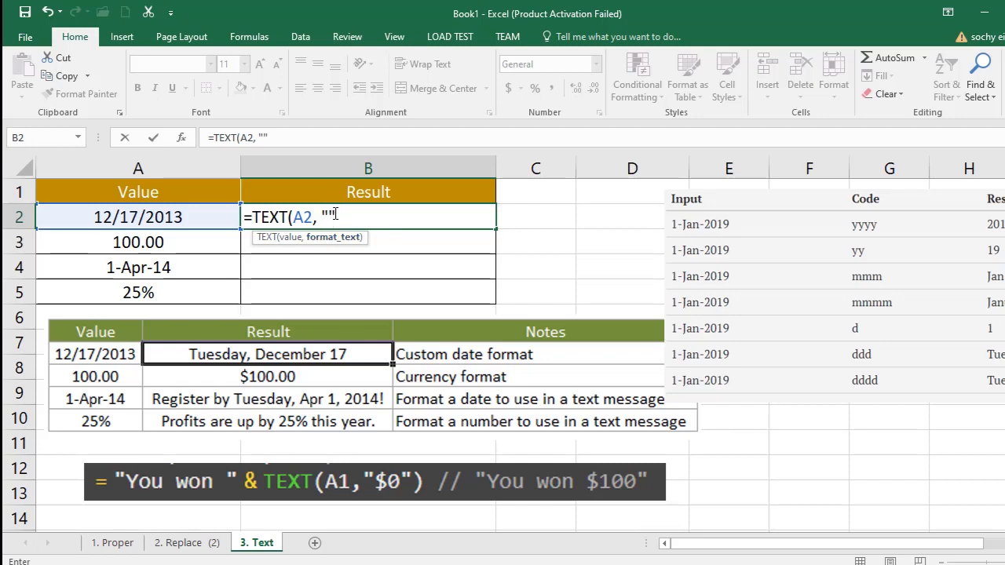
{"action": "left_click", "coordinate": [330, 217]}
{"action": "type", "text": "dddd"}
{"action": "left_click", "coordinate": [400, 218]}
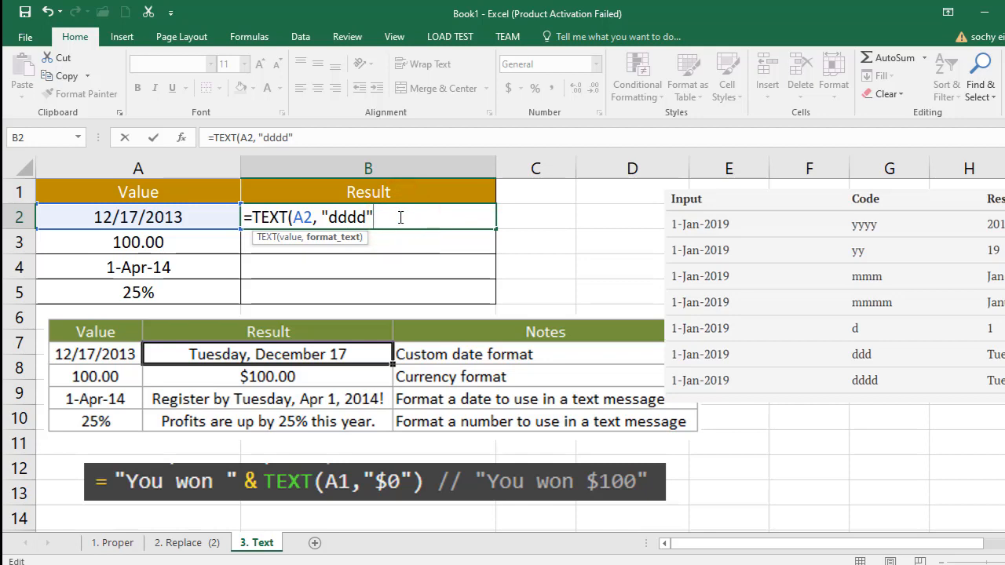
{"action": "key", "text": "Return"}
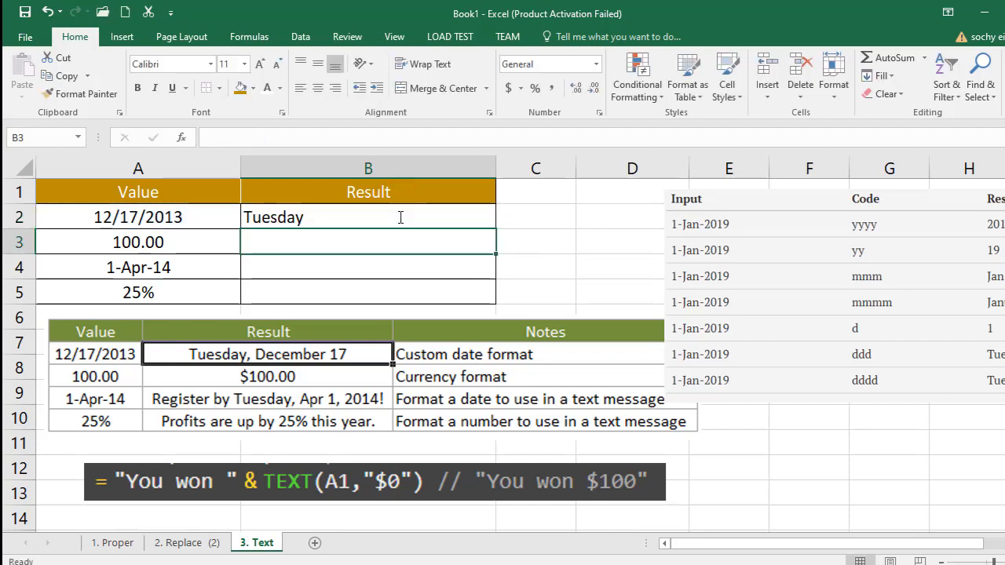
- Extend the formula in cell B2 of the Text sheet to =TEXT(A2, "dddd, mmmm, dd")
{"action": "double_click", "coordinate": [322, 217]}
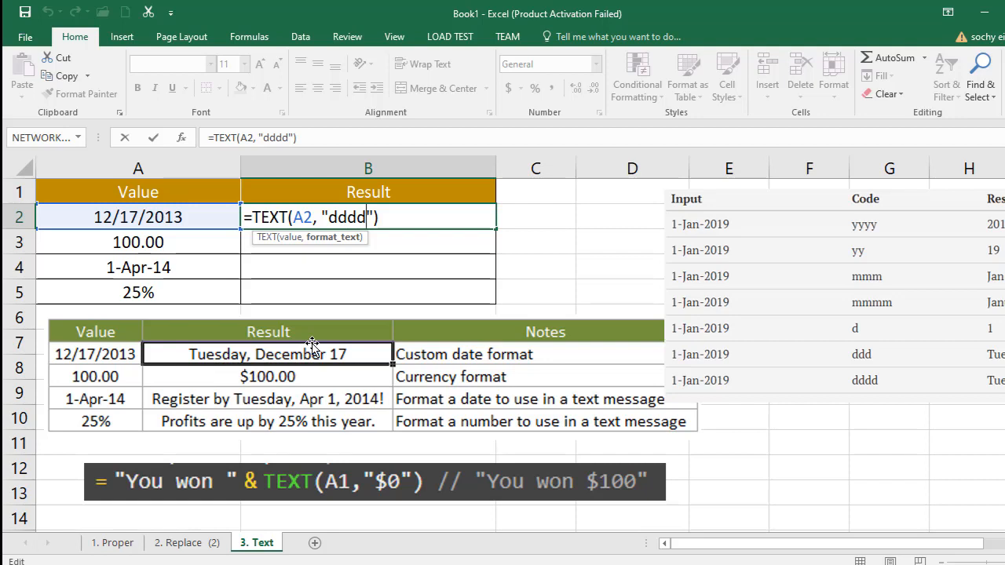
{"action": "type", "text": ","}
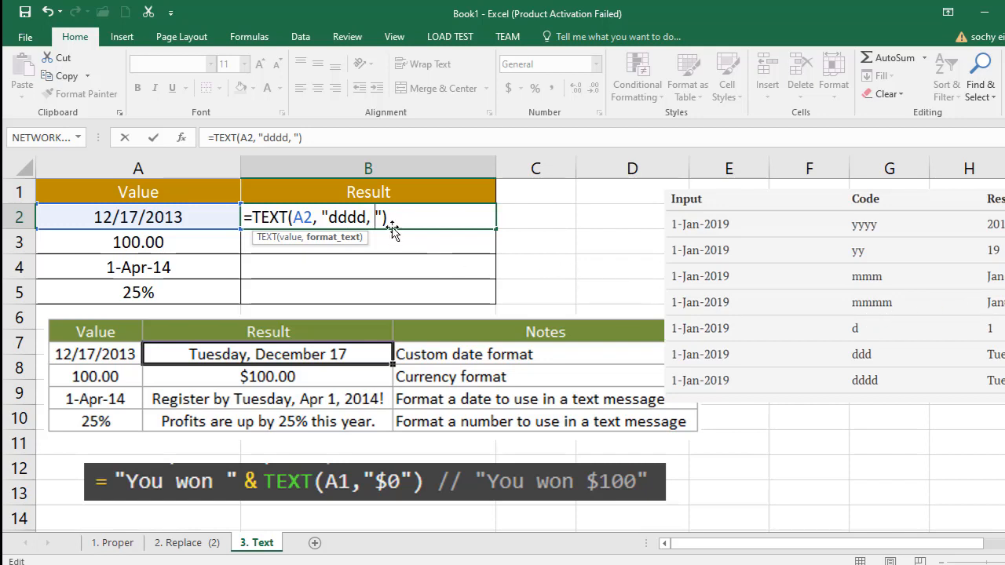
{"action": "type", "text": "mmm"}
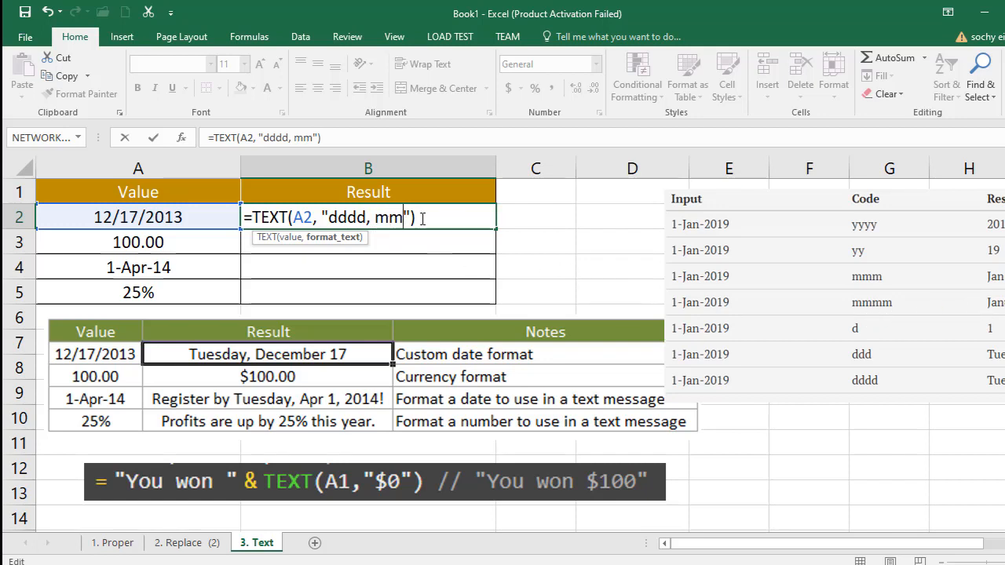
{"action": "type", "text": "m"}
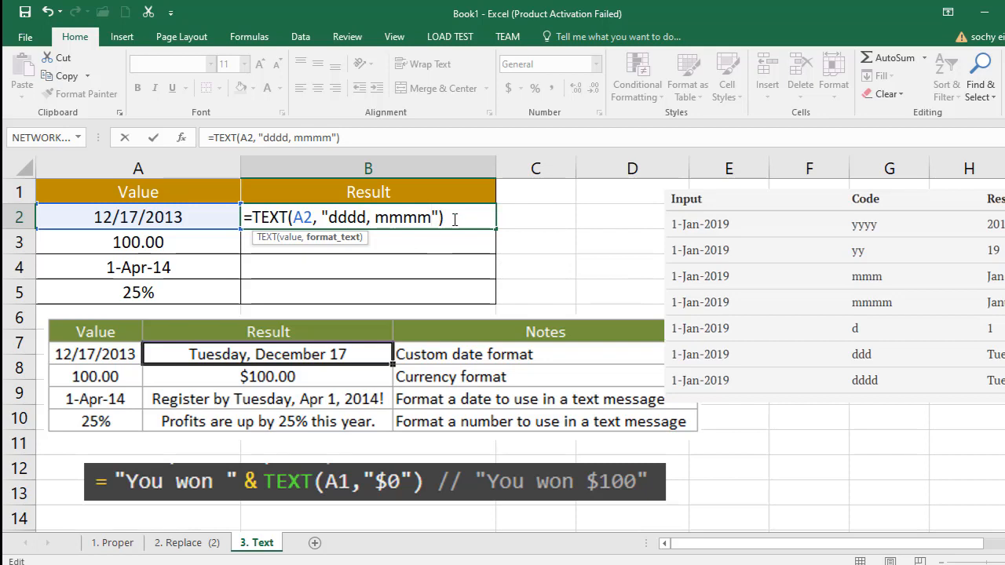
{"action": "type", "text": ","}
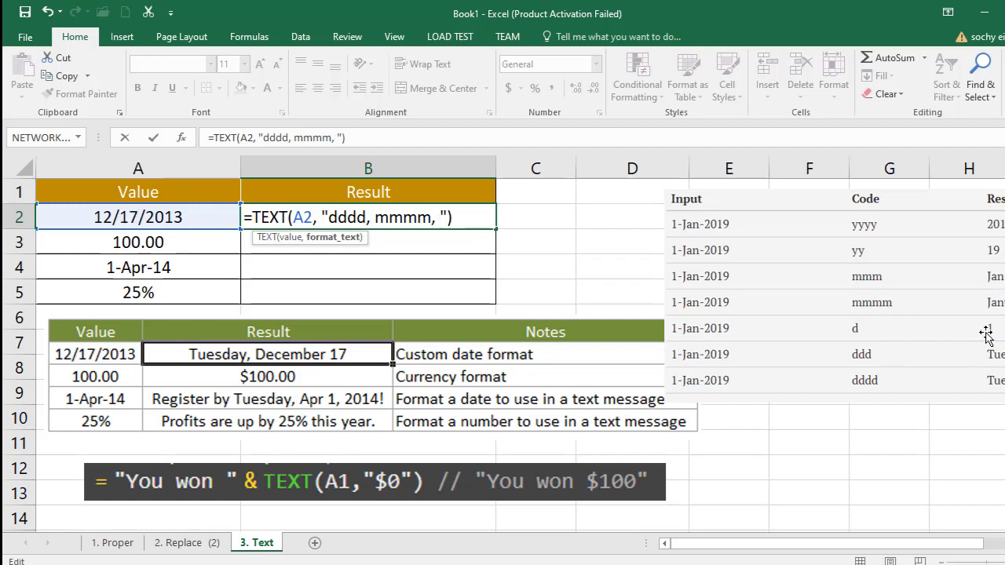
{"action": "type", "text": "dd"}
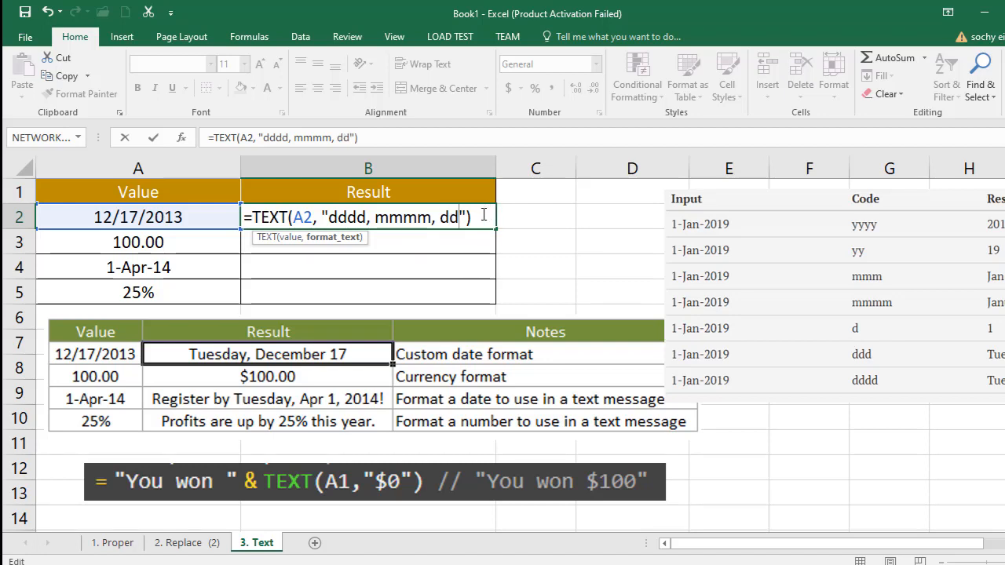
{"action": "key", "text": "Return"}
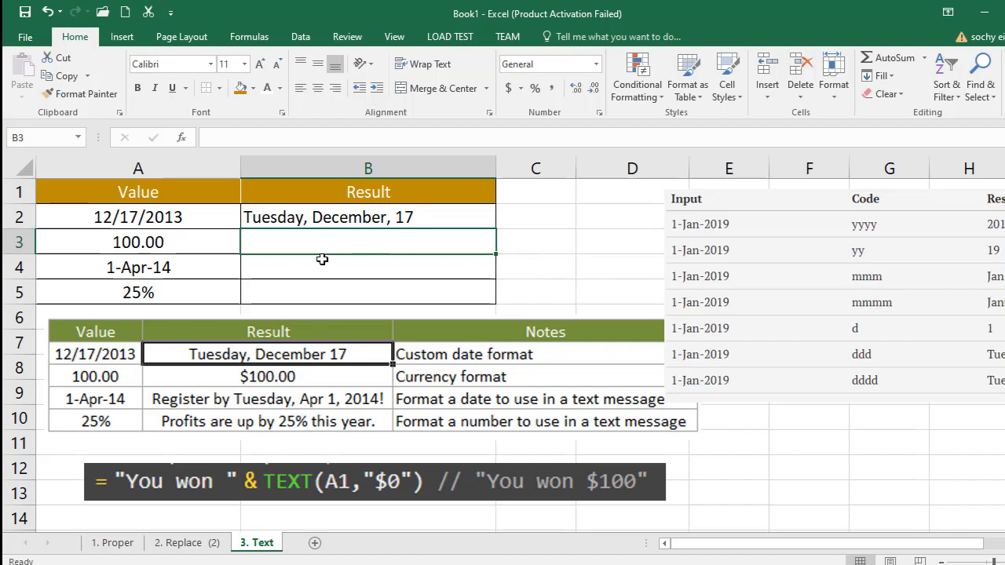
{"action": "left_click", "coordinate": [172, 240]}
{"action": "left_click", "coordinate": [285, 245]}
{"action": "type", "text": "="}
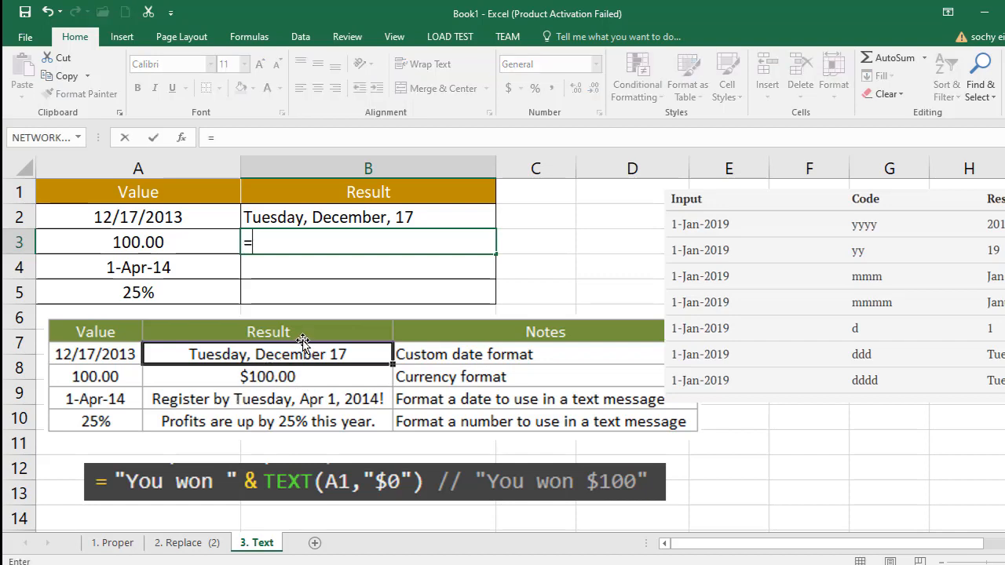
{"action": "type", "text": "text"}
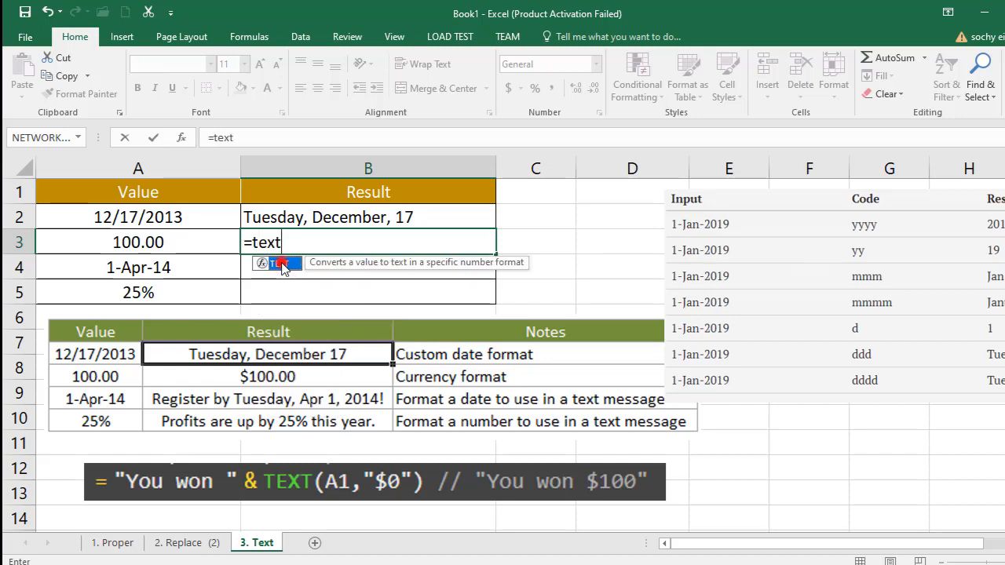
{"action": "double_click", "coordinate": [283, 264]}
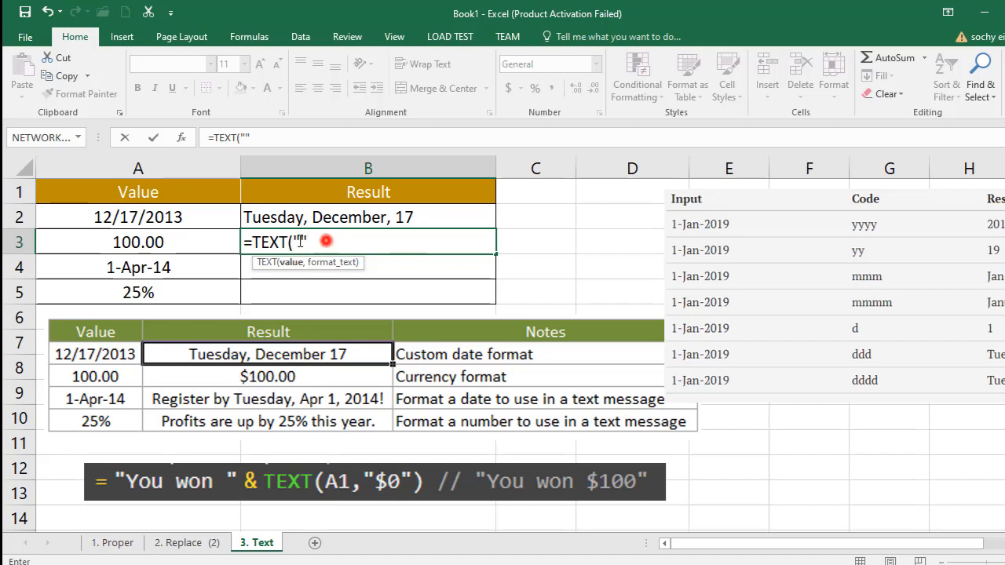
{"action": "left_click_drag", "start_coordinate": [323, 241], "coordinate": [230, 241]}
{"action": "key", "text": "BackSpace"}
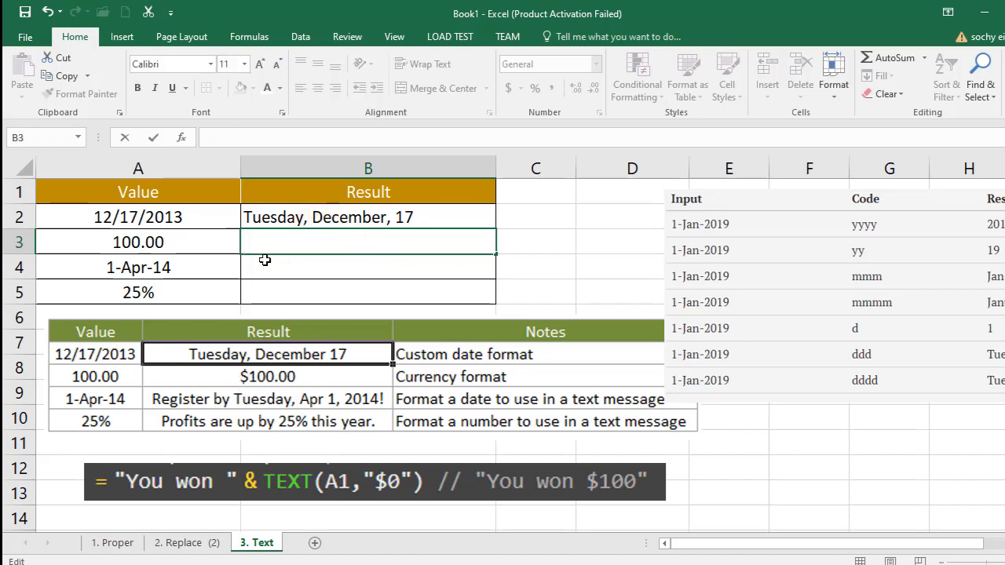
{"action": "left_click", "coordinate": [254, 376]}
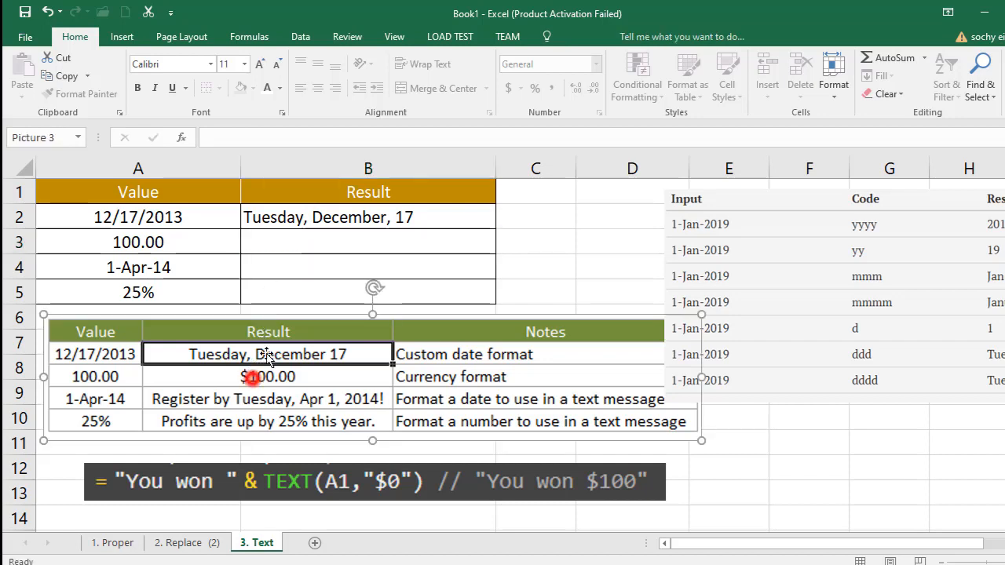
- Enter the formula ="$"&TEXT(A3, "0.00") in cell B3 to show the value as currency
{"action": "left_click", "coordinate": [263, 241]}
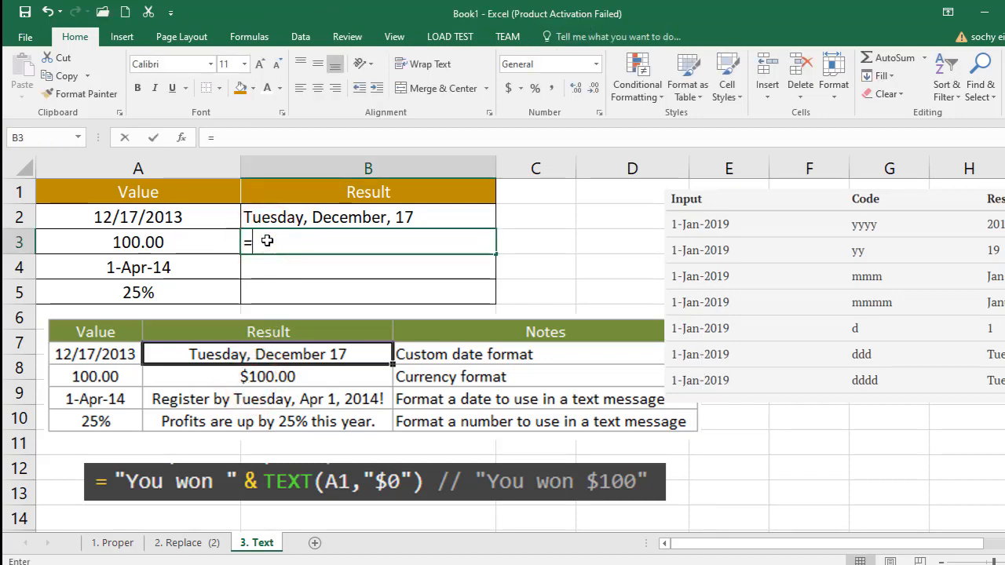
{"action": "type", "text": "=\"\""}
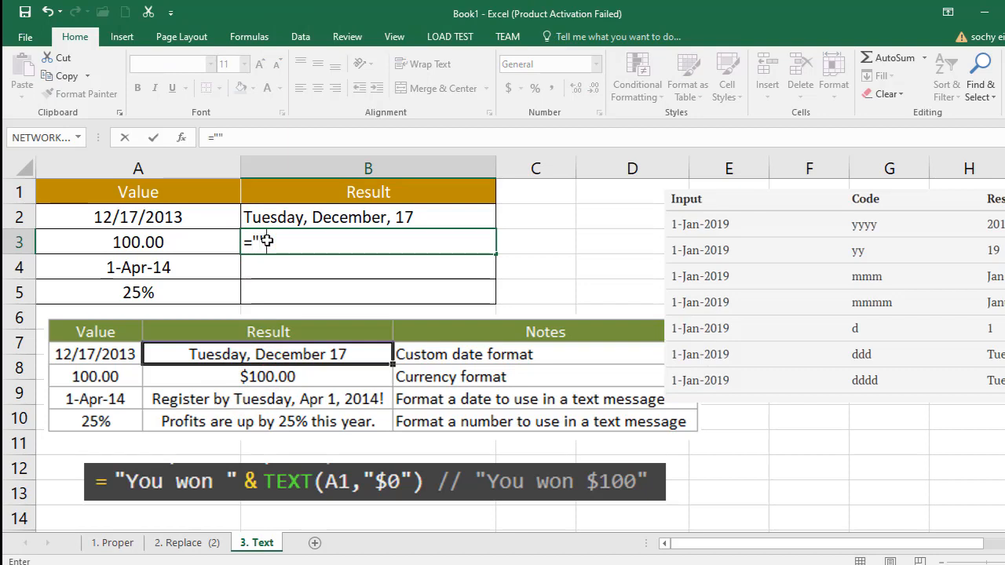
{"action": "left_click", "coordinate": [261, 241]}
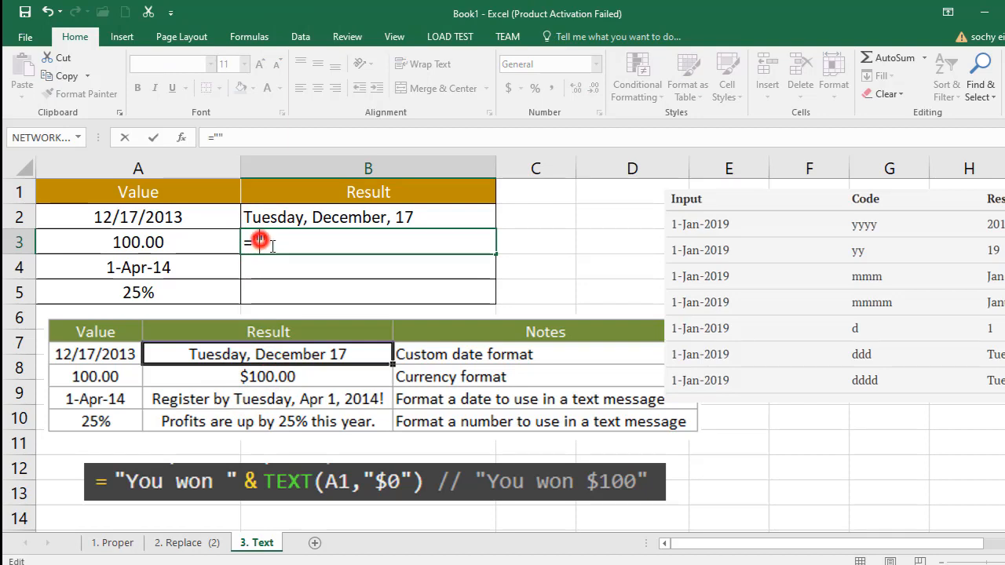
{"action": "type", "text": "$"}
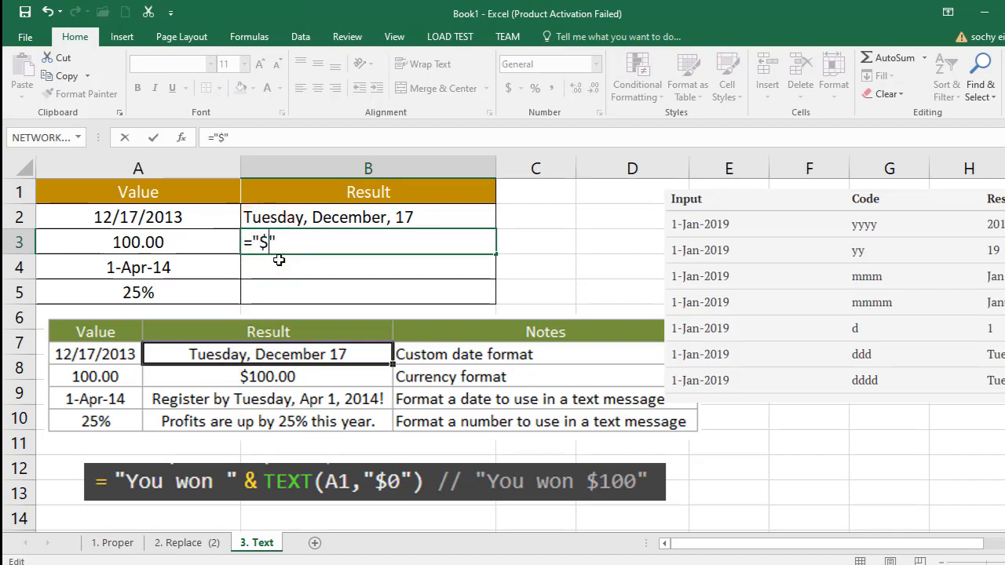
{"action": "left_click", "coordinate": [285, 245]}
{"action": "type", "text": "text"}
{"action": "key", "text": "Tab"}
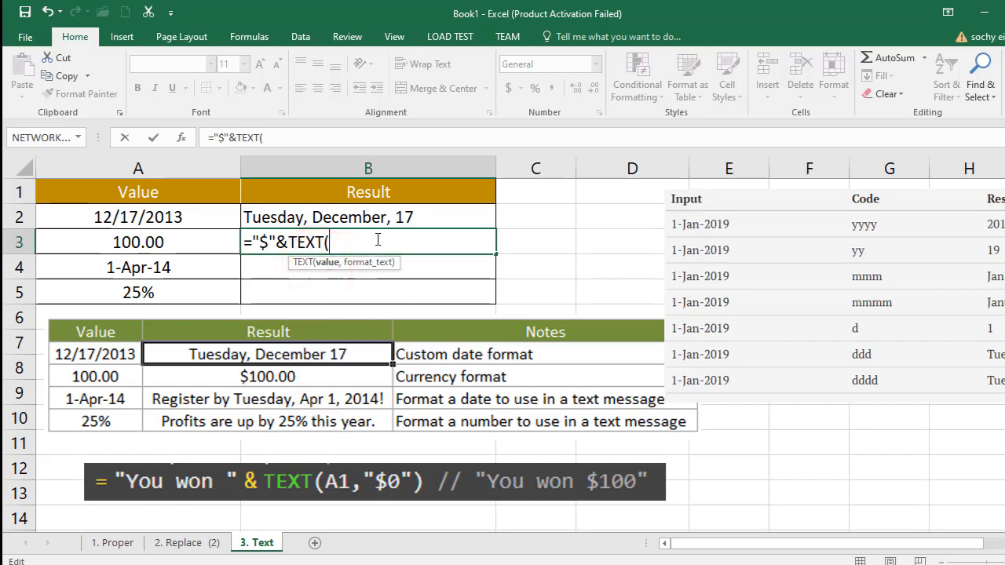
{"action": "left_click", "coordinate": [155, 241]}
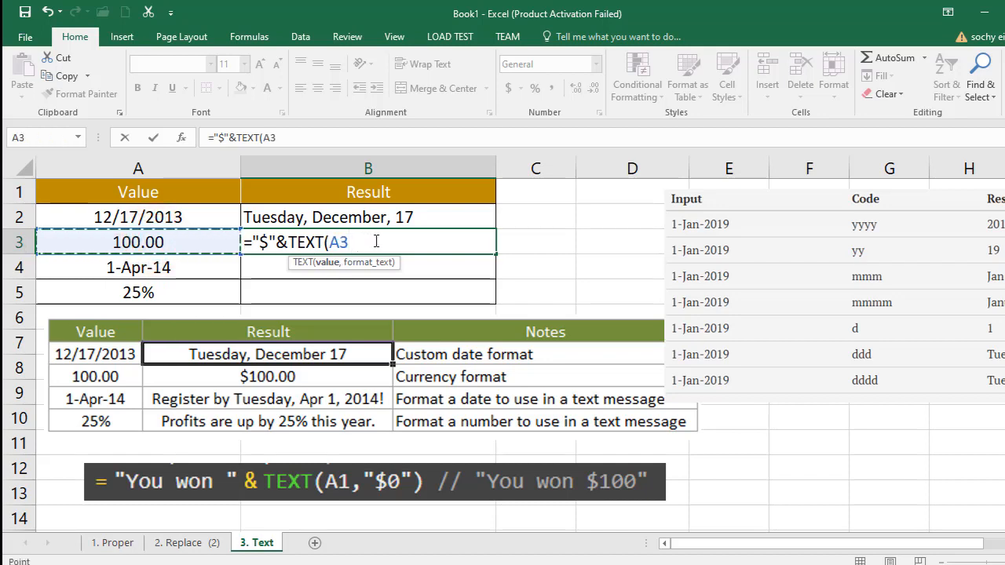
{"action": "type", "text": ", \"0.00"}
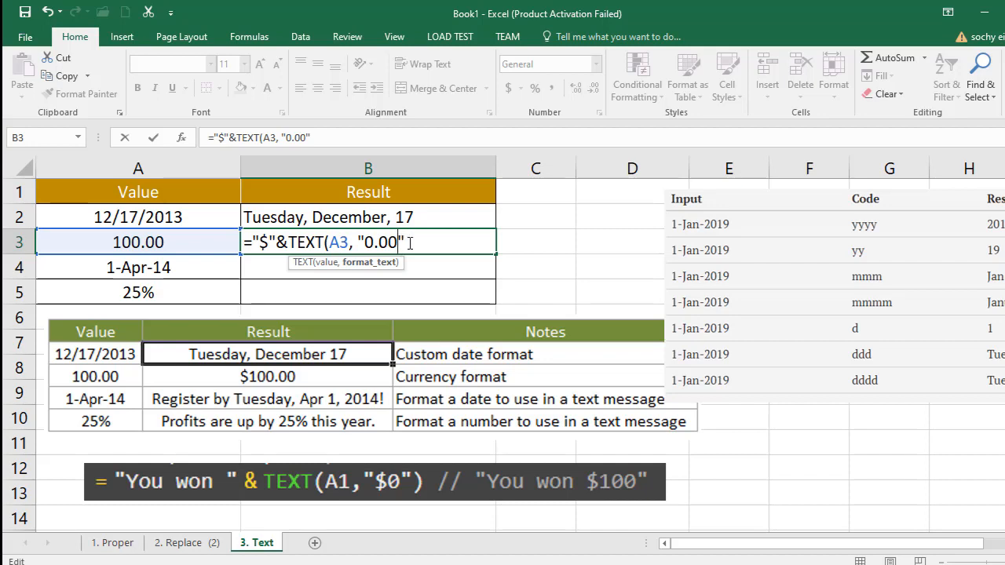
{"action": "left_click", "coordinate": [410, 243]}
{"action": "key", "text": "Return"}
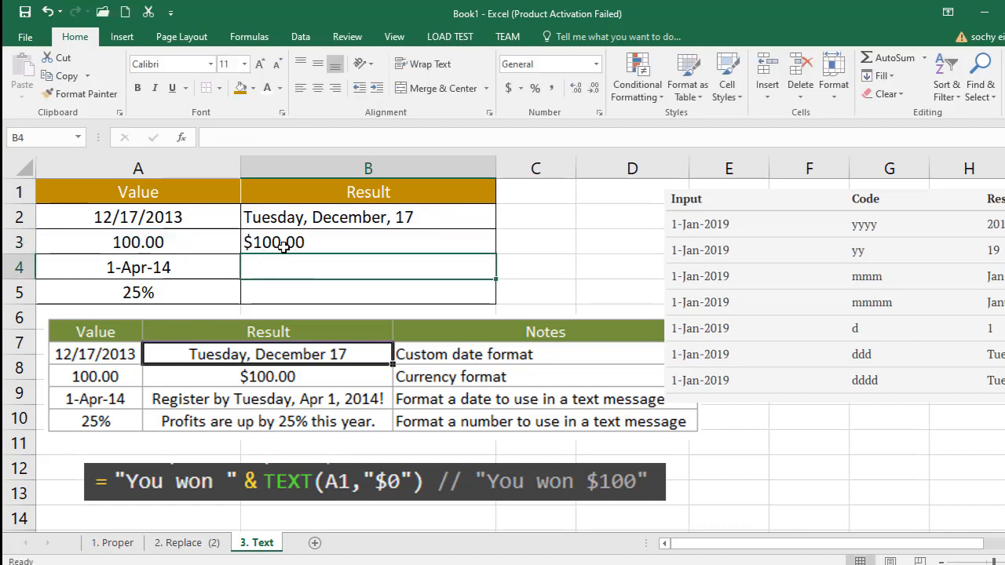
- Change the format code in cell B3's TEXT formula to "0.000" for three decimal places
{"action": "left_click", "coordinate": [292, 244]}
{"action": "double_click", "coordinate": [333, 244]}
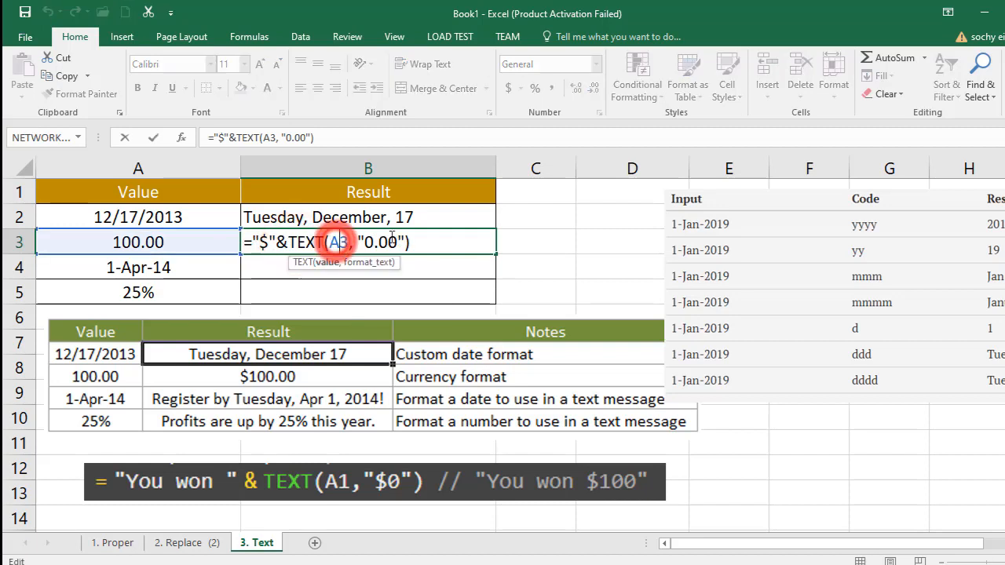
{"action": "left_click", "coordinate": [393, 244]}
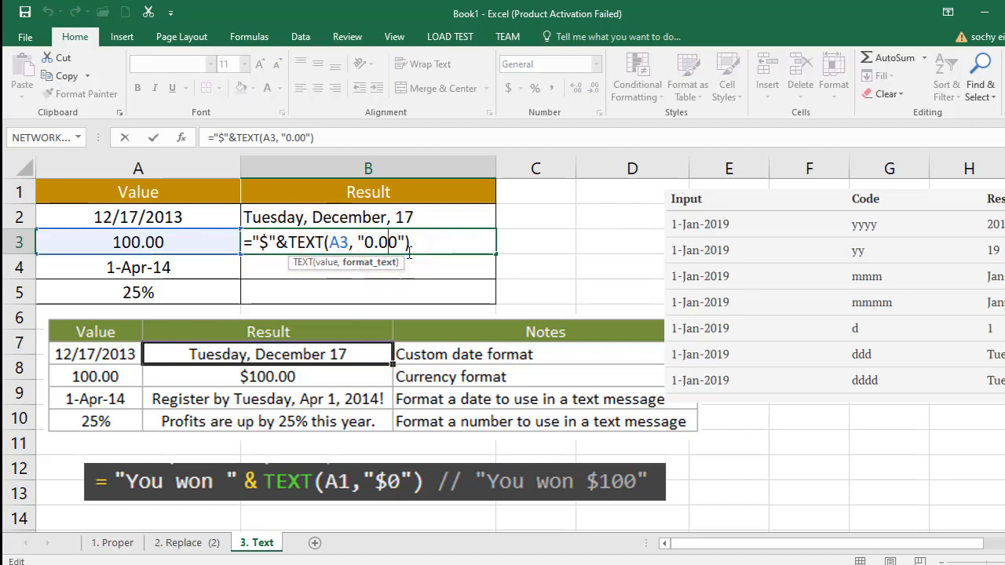
{"action": "type", "text": "0"}
{"action": "left_click", "coordinate": [523, 241]}
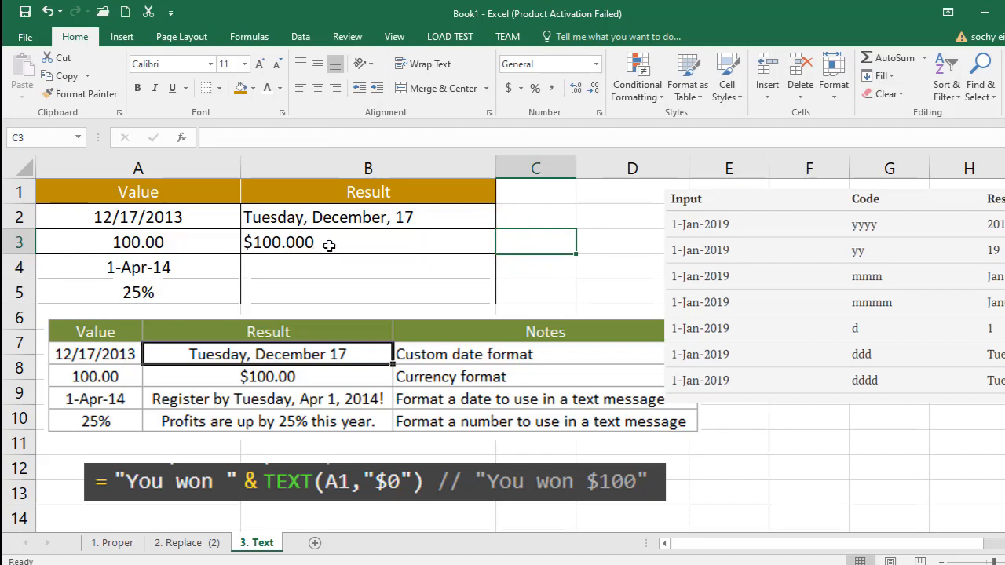
{"action": "double_click", "coordinate": [329, 246]}
{"action": "left_click", "coordinate": [391, 242]}
{"action": "key", "text": "BackSpace"}
{"action": "left_click", "coordinate": [531, 235]}
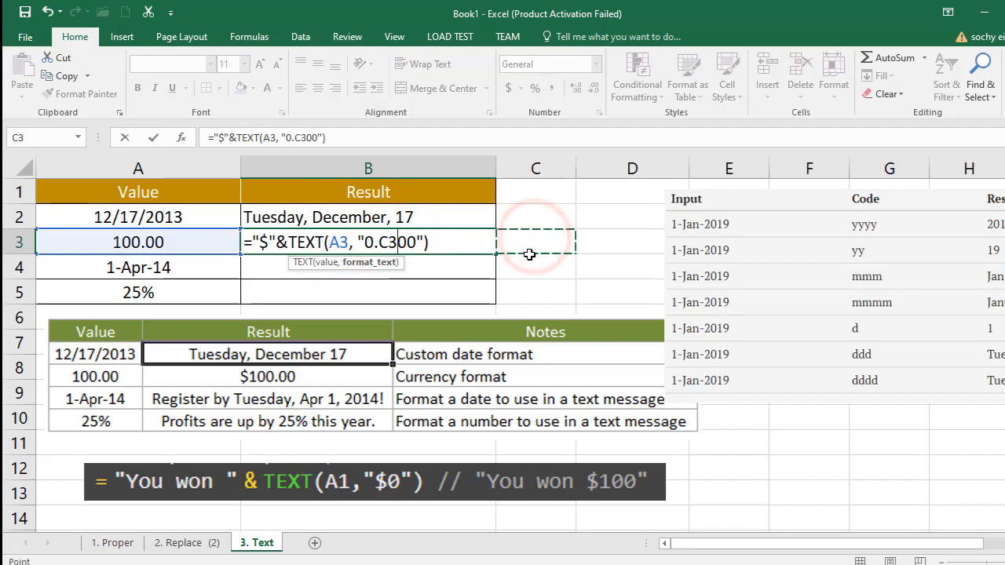
{"action": "key", "text": "Escape"}
- Remove the extra decimal zero from cell B3's TEXT formula so its format code is "0.00"
{"action": "double_click", "coordinate": [385, 242]}
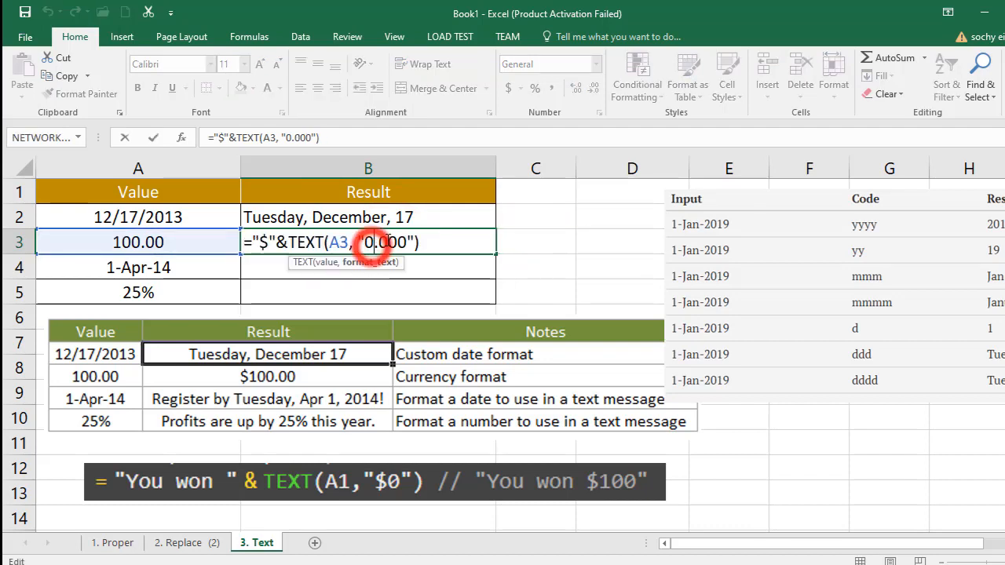
{"action": "left_click", "coordinate": [390, 242]}
{"action": "key", "text": "BackSpace"}
{"action": "key", "text": "Return"}
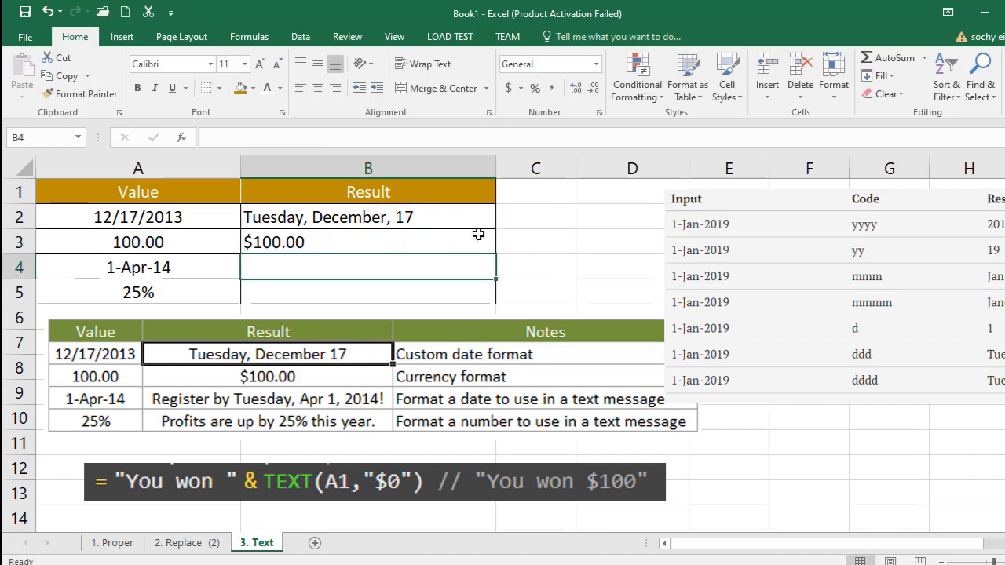
- Start a formula in cell B4 of the Text sheet with the quoted text "Register by ", including the trailing space
{"action": "left_click", "coordinate": [175, 268]}
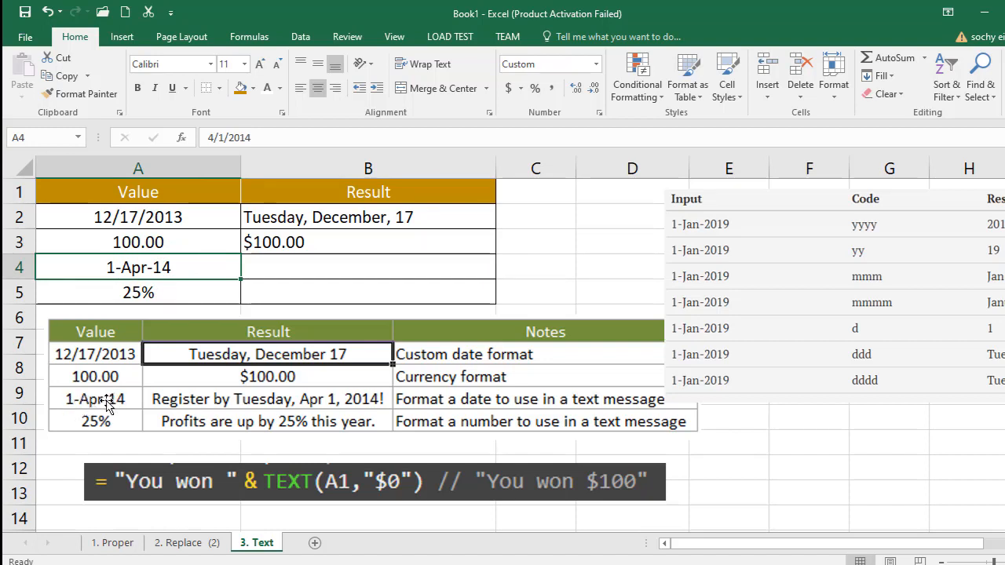
{"action": "left_click", "coordinate": [285, 269]}
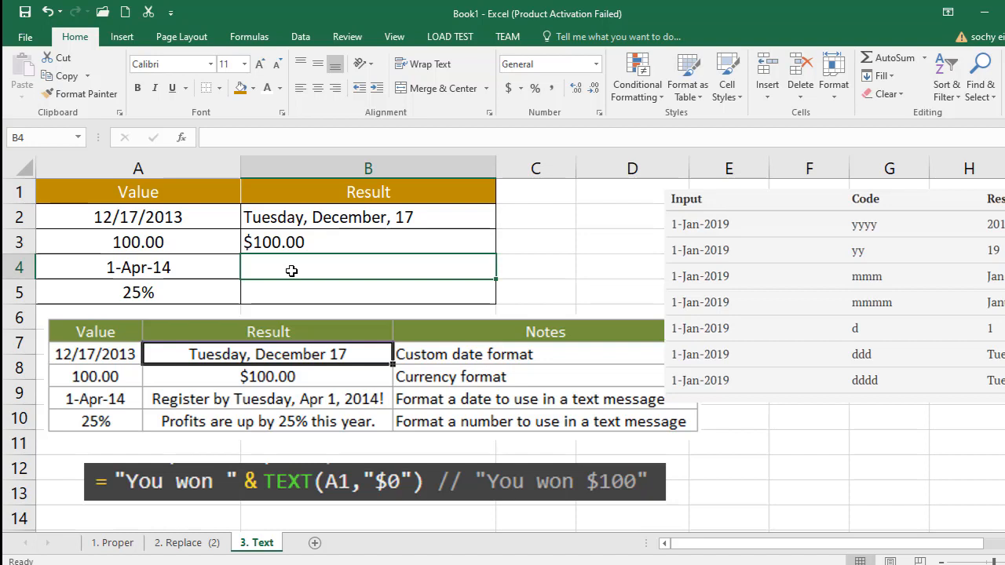
{"action": "type", "text": "="}
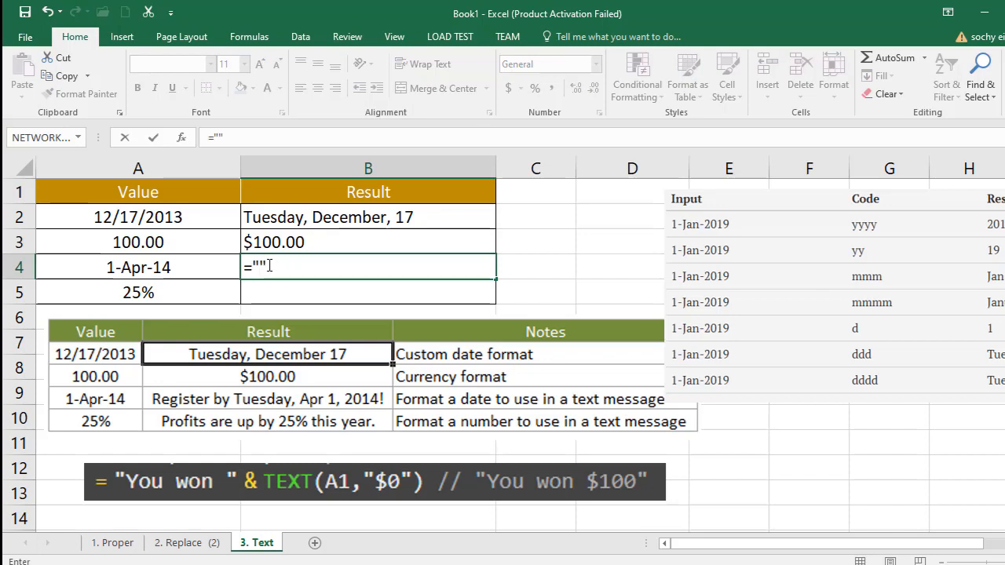
{"action": "left_click", "coordinate": [260, 267]}
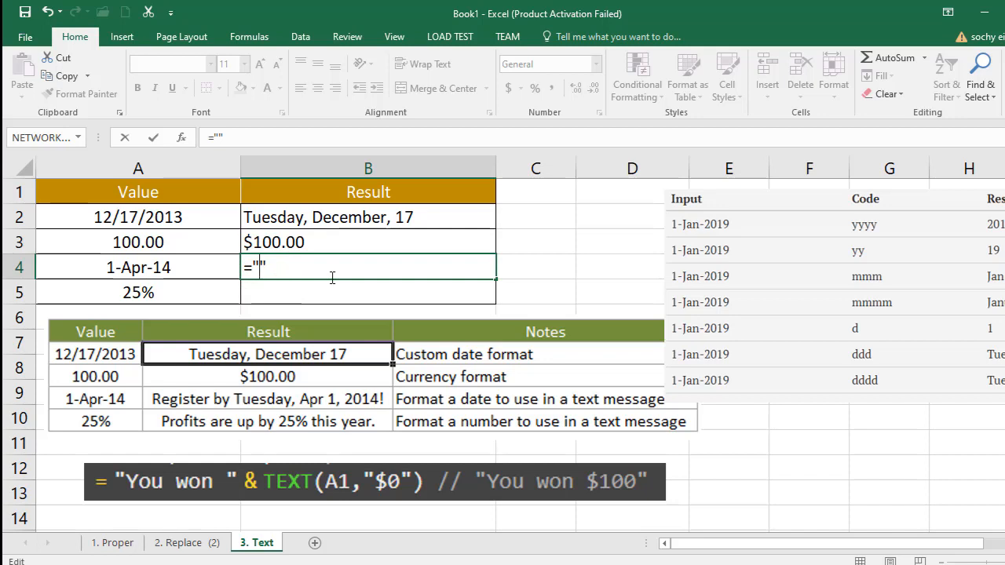
{"action": "type", "text": "Refi"}
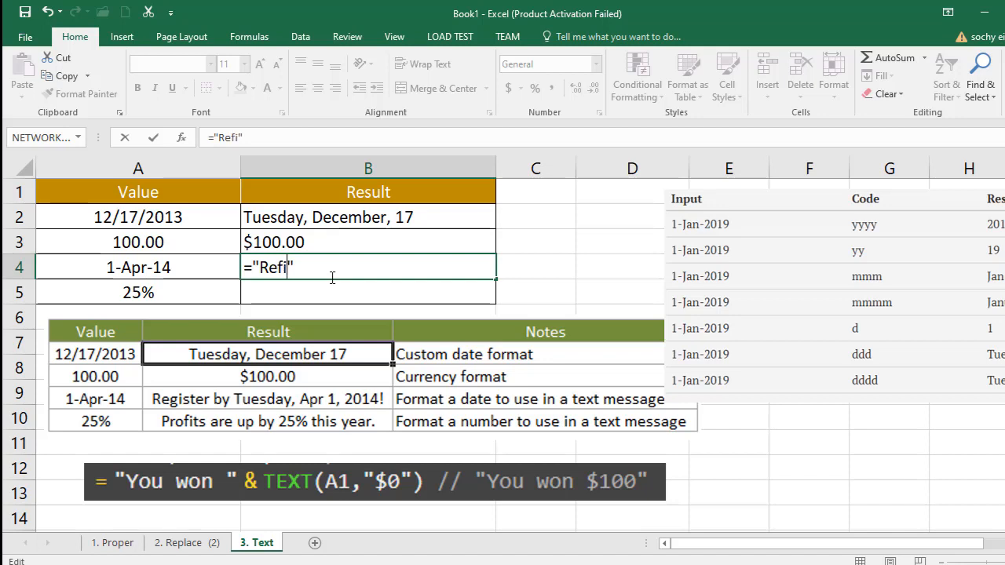
{"action": "key", "text": "BackSpace"}
{"action": "type", "text": "gister by"}
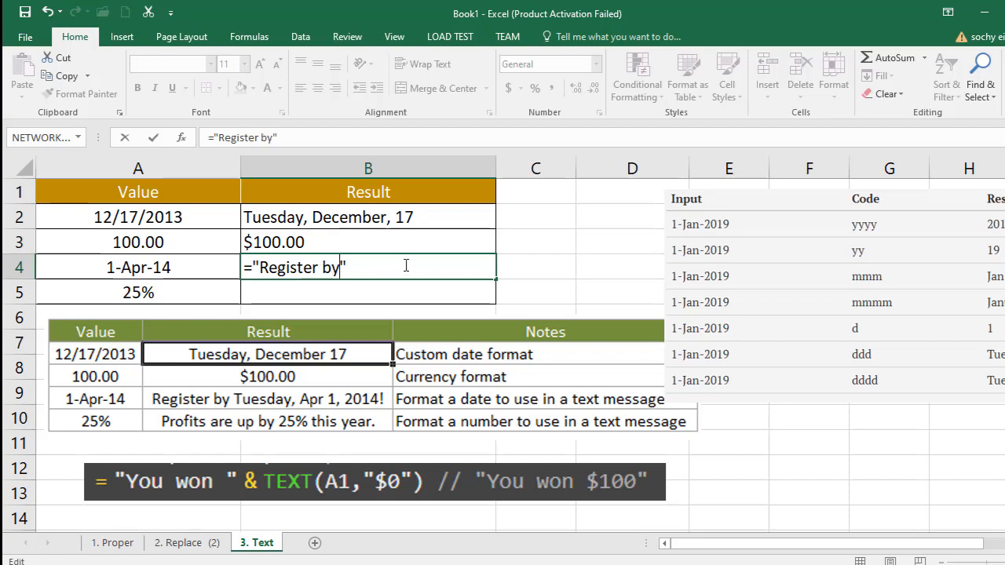
- Join a TEXT function to cell B4's formula with &, using A4 as the value and an empty pair of quotes as the format
{"action": "left_click", "coordinate": [352, 268]}
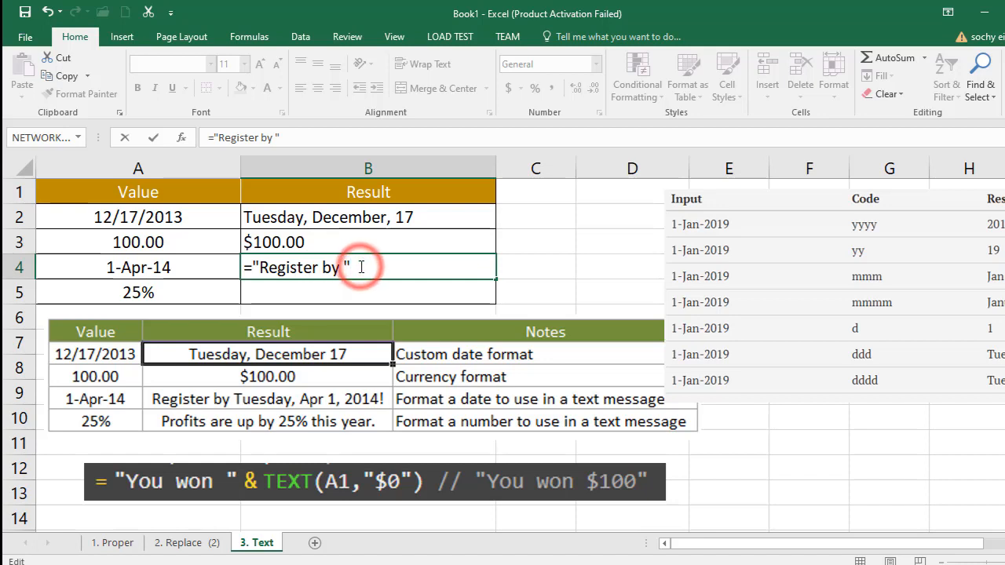
{"action": "type", "text": "&"}
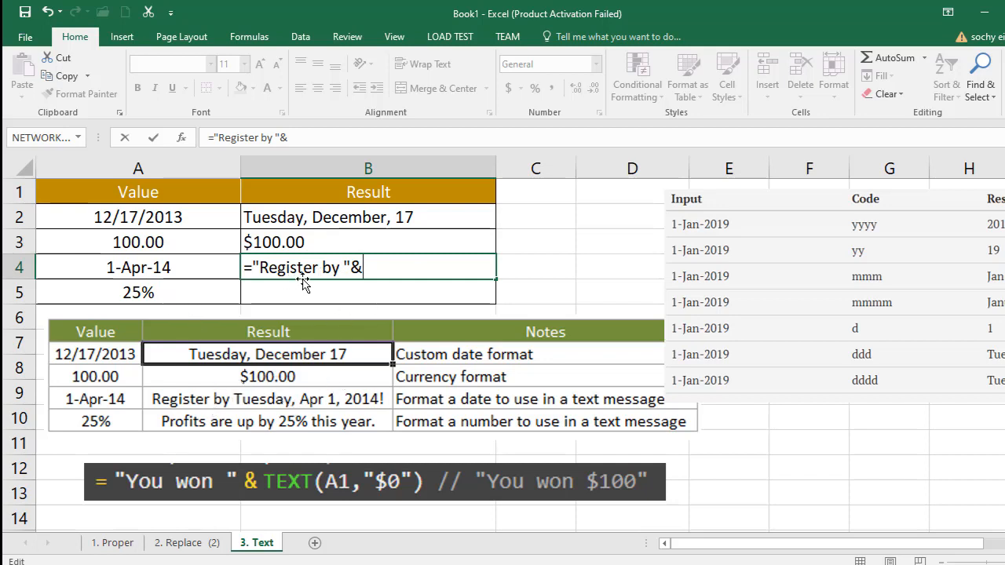
{"action": "type", "text": "te"}
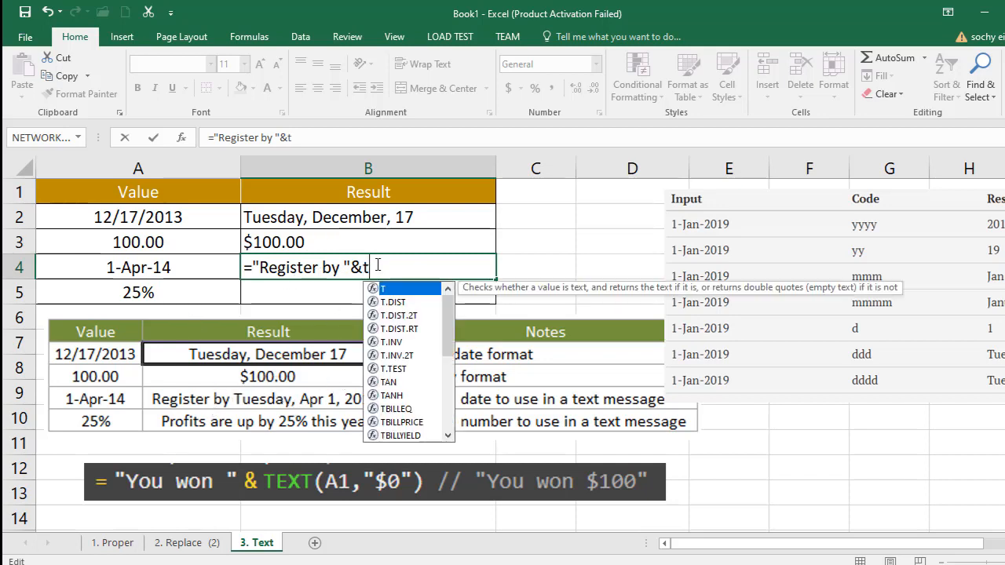
{"action": "type", "text": "x"}
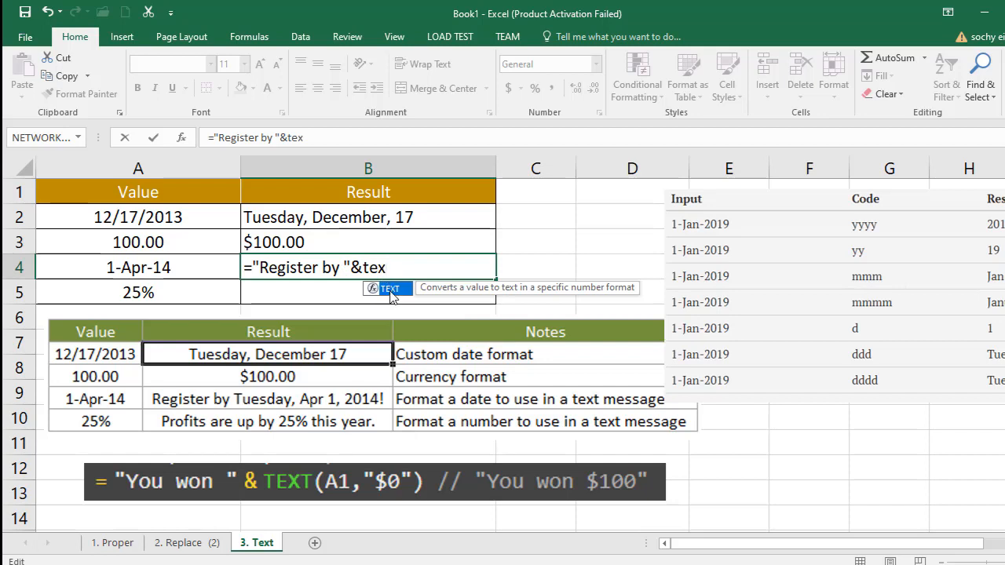
{"action": "double_click", "coordinate": [387, 288]}
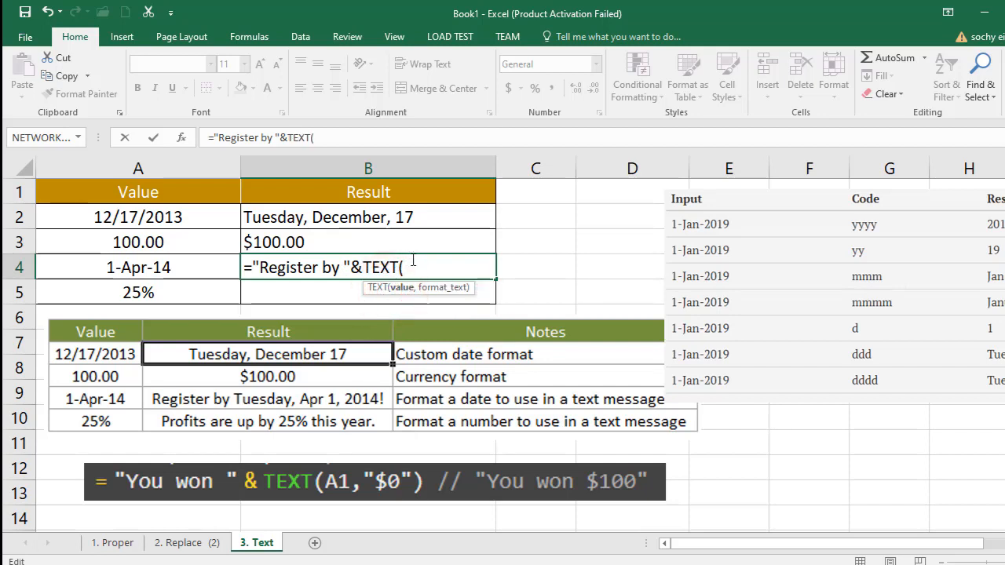
{"action": "left_click", "coordinate": [186, 268]}
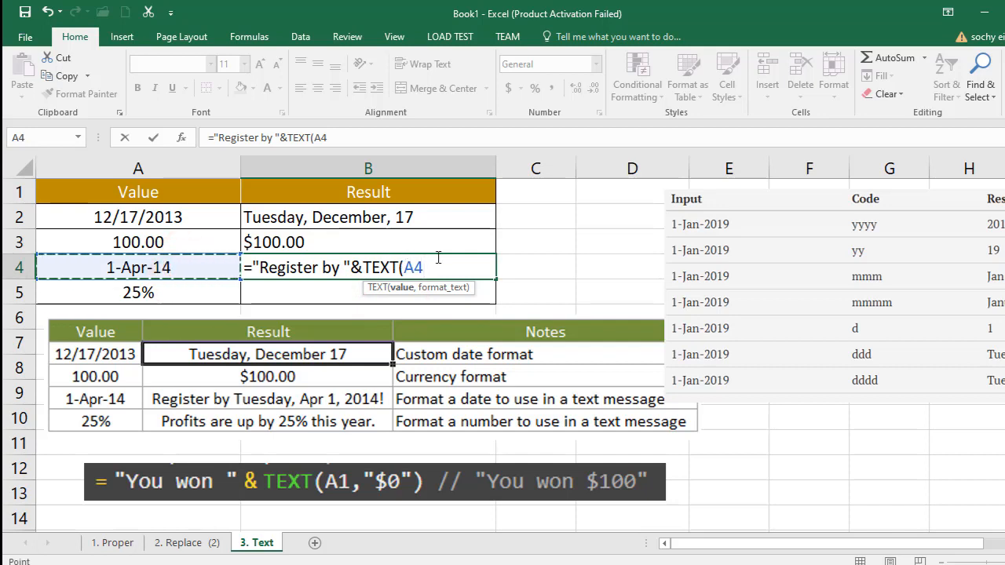
{"action": "type", "text": ","}
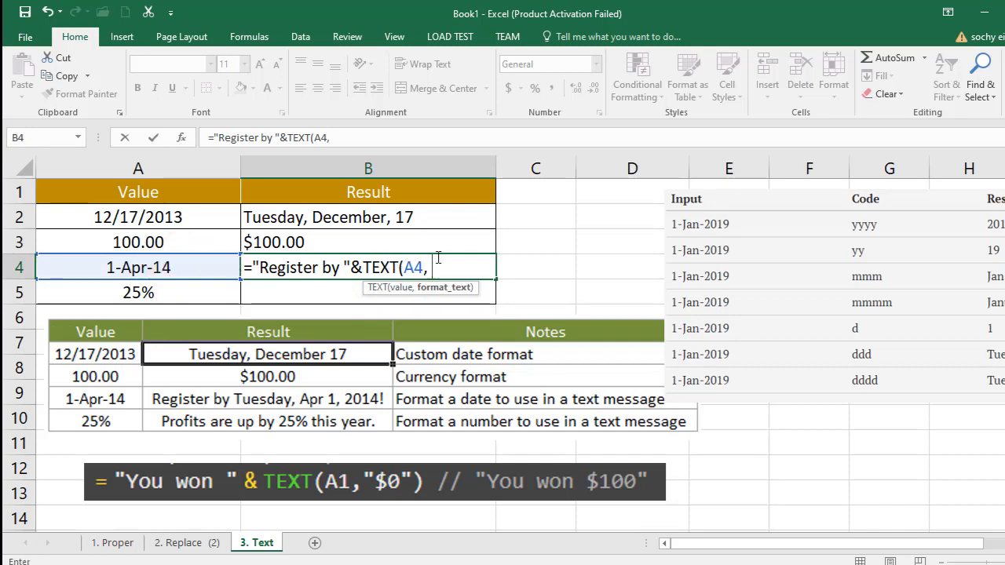
{"action": "type", "text": " \"\""}
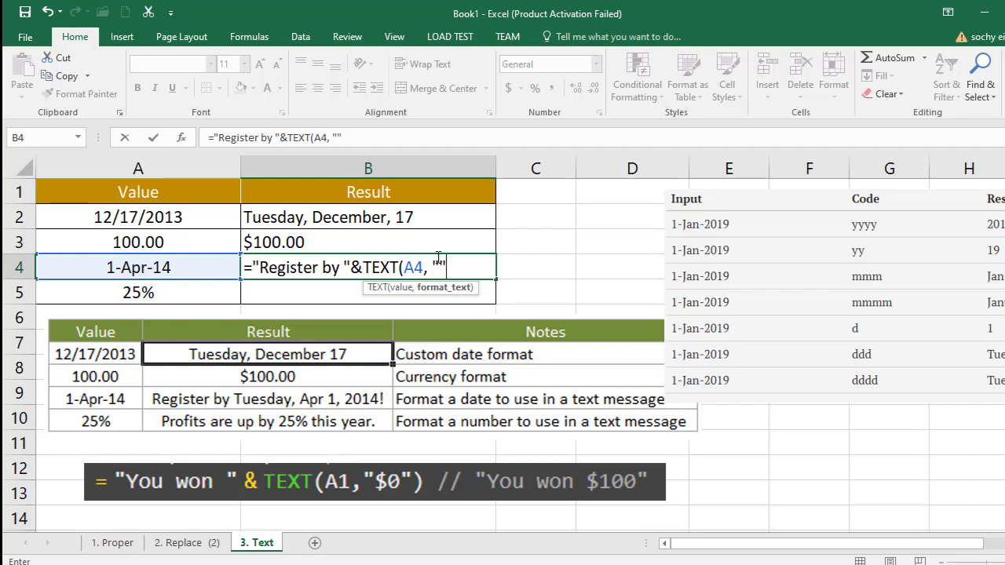
- Fill in the format code "dddd-ddd-d-yyyy" and complete cell B4's formula as ="Register by "&TEXT(A4, "dddd-ddd-d-yyyy")
{"action": "left_click", "coordinate": [438, 265]}
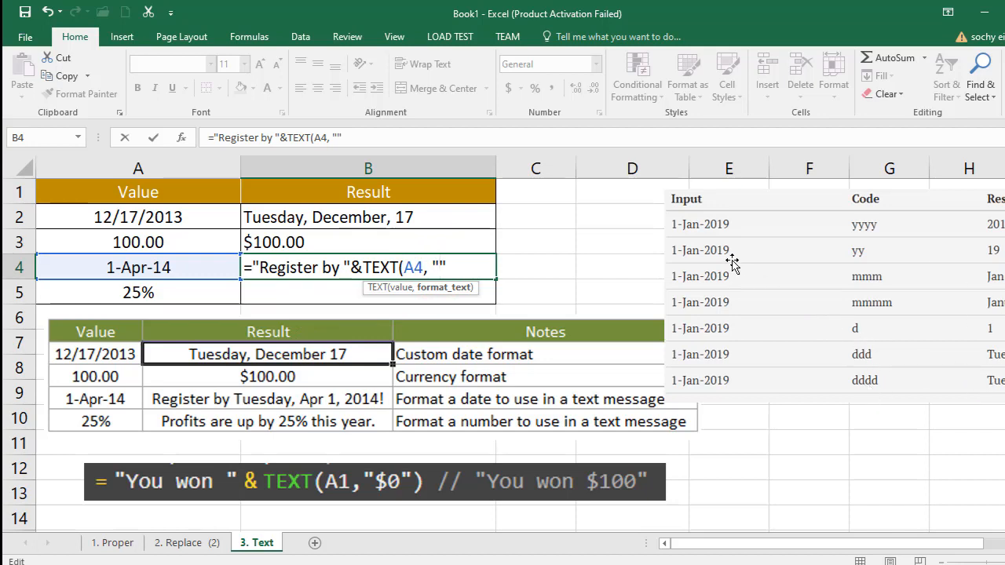
{"action": "type", "text": "dddd"}
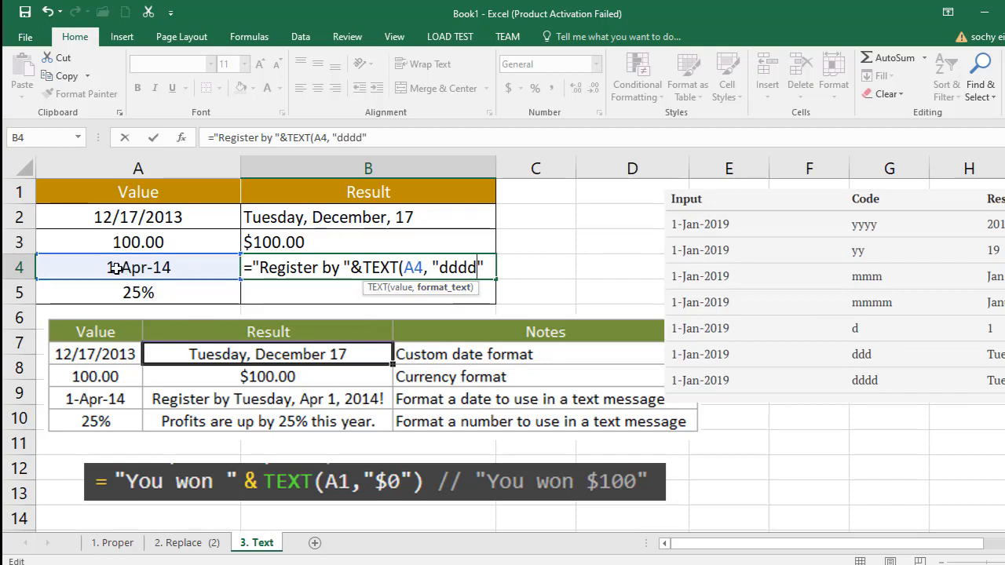
{"action": "type", "text": "-"}
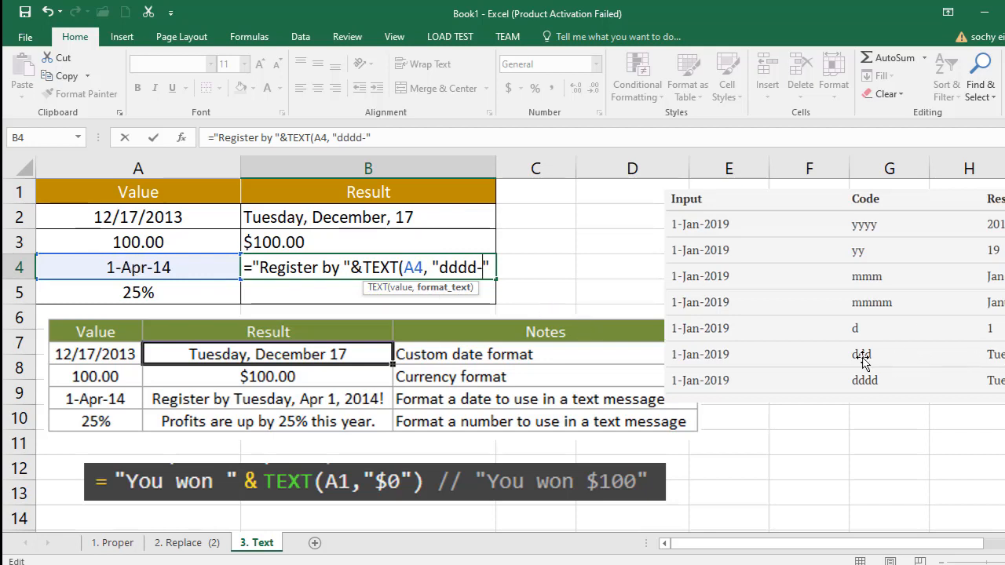
{"action": "type", "text": "ddd-"}
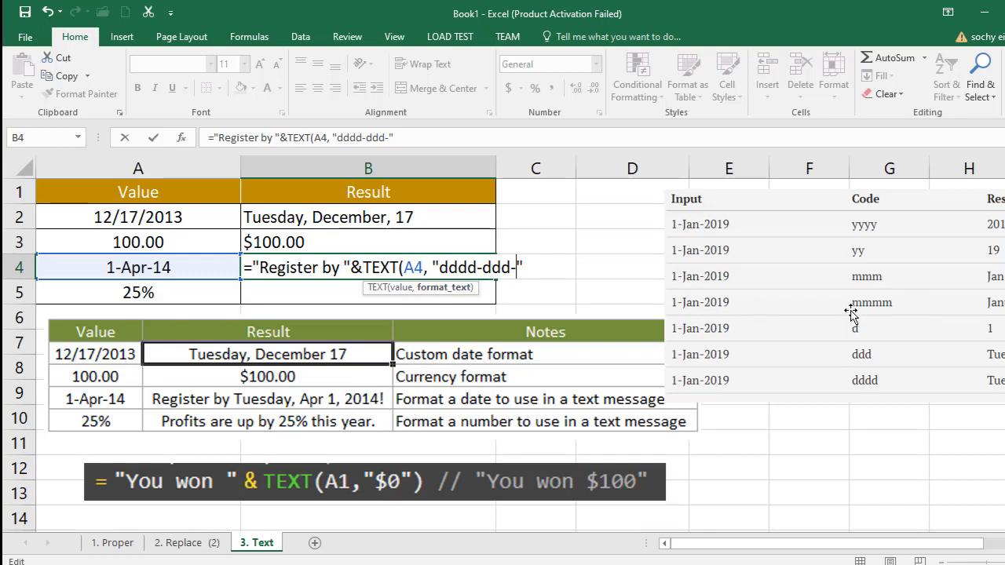
{"action": "type", "text": "d"}
{"action": "type", "text": "-"}
{"action": "type", "text": "yyyy"}
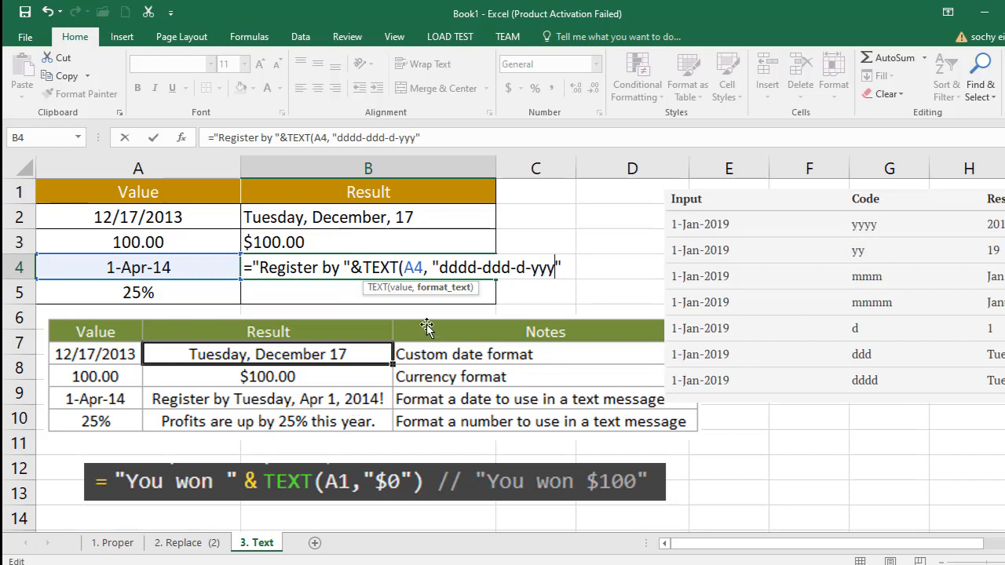
{"action": "left_click", "coordinate": [574, 268]}
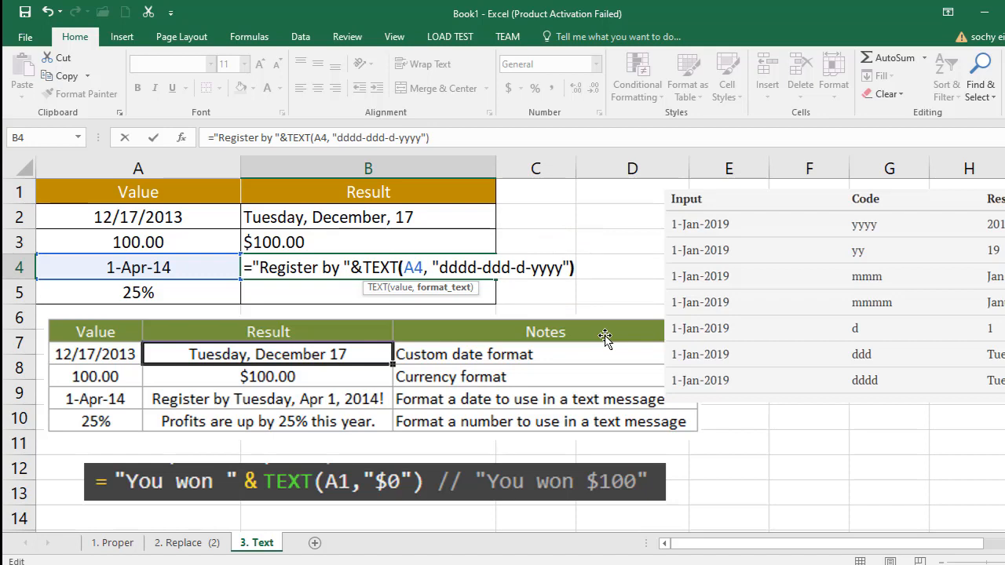
{"action": "key", "text": "Return"}
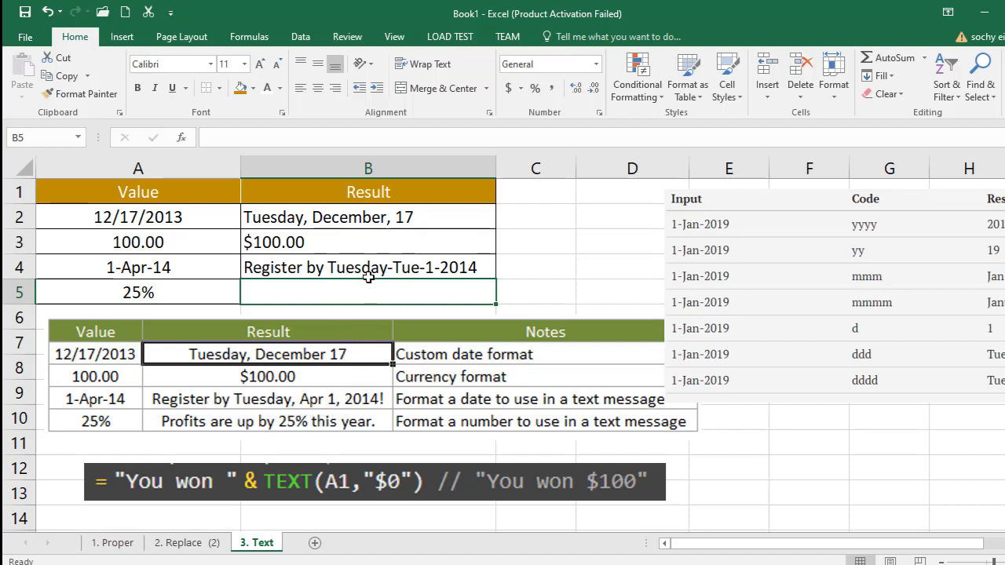
- Replace ddd with mmm in cell B4's format code so that it reads "dddd-mmm-d-yyyy"
{"action": "double_click", "coordinate": [430, 267]}
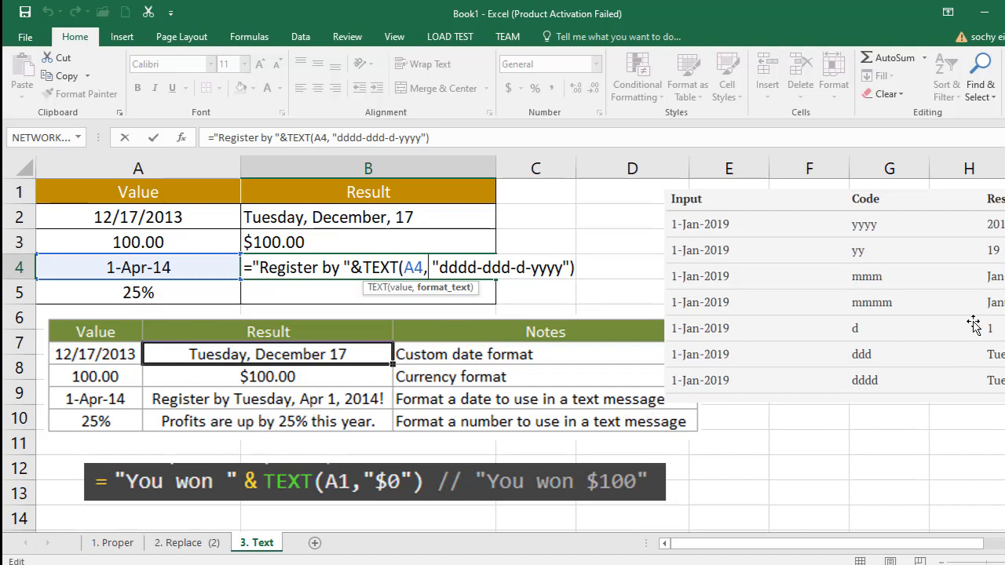
{"action": "left_click", "coordinate": [510, 268]}
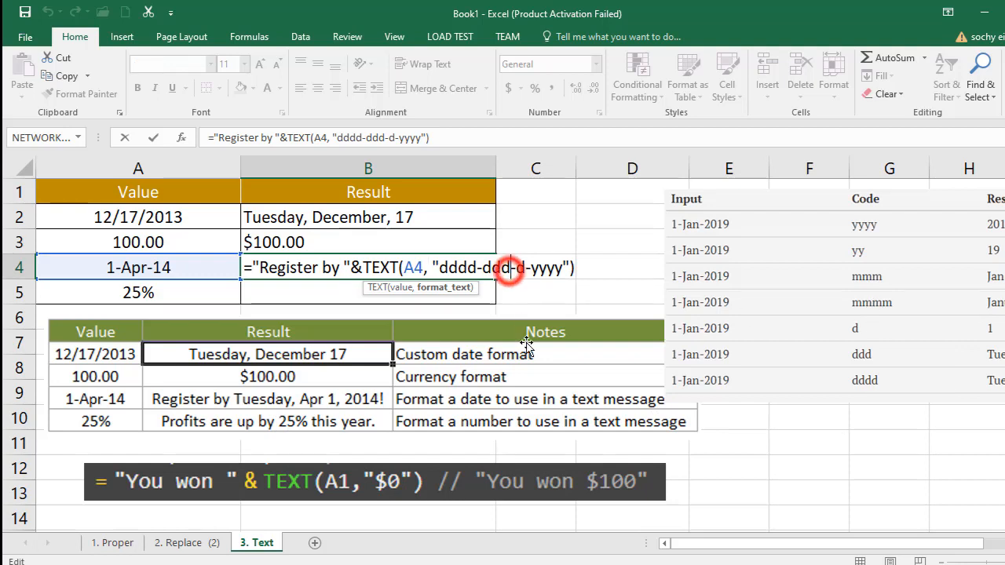
{"action": "key", "text": "BackSpace"}
{"action": "key", "text": "BackSpace"}
{"action": "key", "text": "BackSpace"}
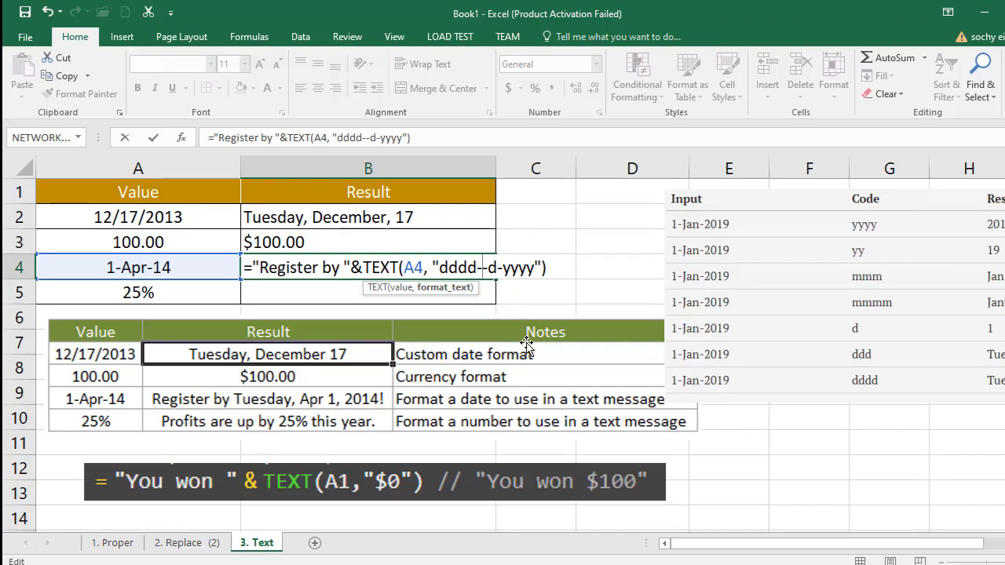
{"action": "type", "text": "mmm"}
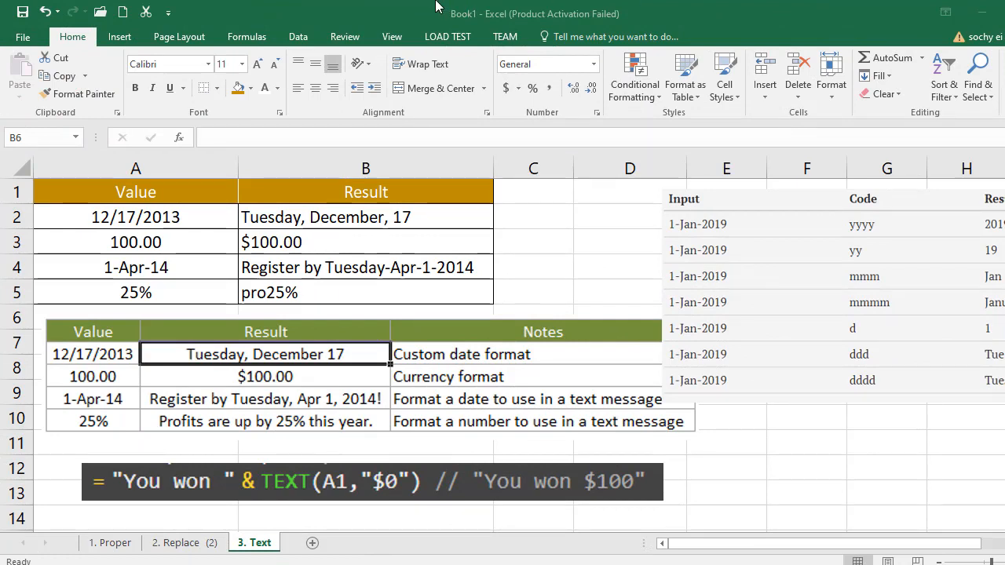
- Clear the formula from cell B5, the result cell for the 25% value
{"action": "left_click", "coordinate": [151, 291]}
{"action": "left_click", "coordinate": [250, 292]}
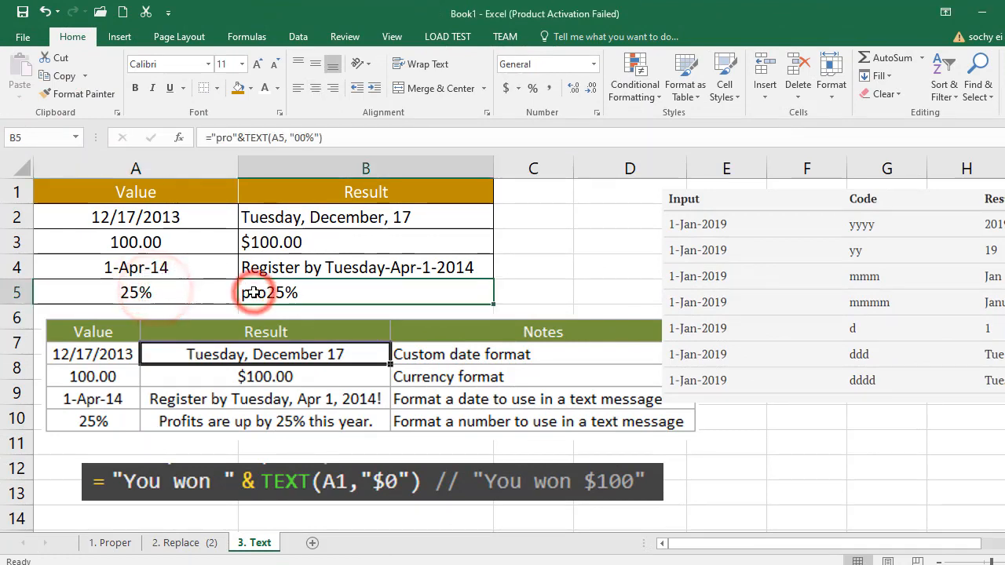
{"action": "key", "text": "BackSpace"}
{"action": "left_click", "coordinate": [187, 267]}
{"action": "left_click", "coordinate": [146, 293]}
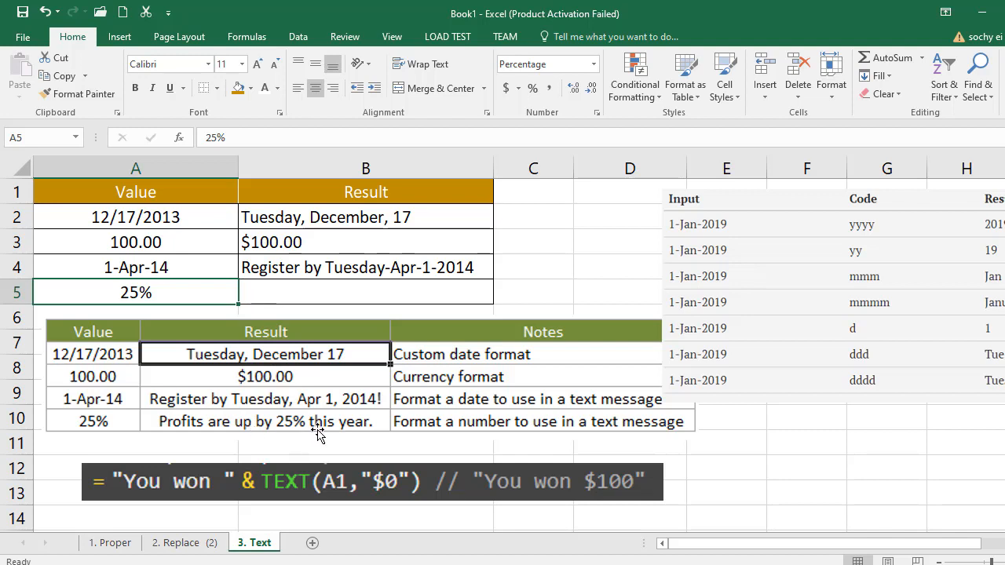
- Enter the formula ="Profits are up by " in cell B5, with a trailing space inside the quotes
{"action": "left_click", "coordinate": [279, 292]}
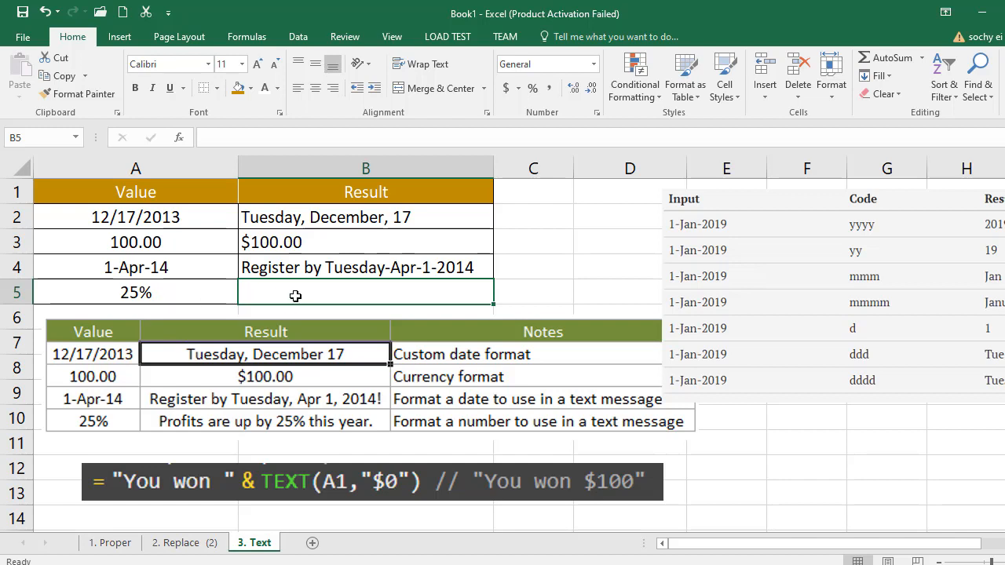
{"action": "type", "text": "=\"\""}
{"action": "left_click", "coordinate": [257, 289]}
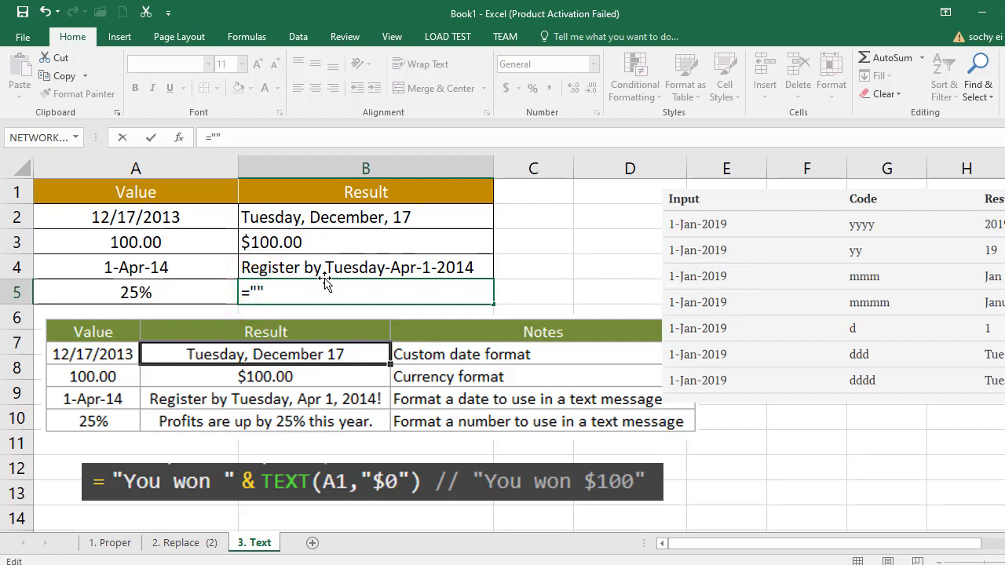
{"action": "type", "text": "Profits are"}
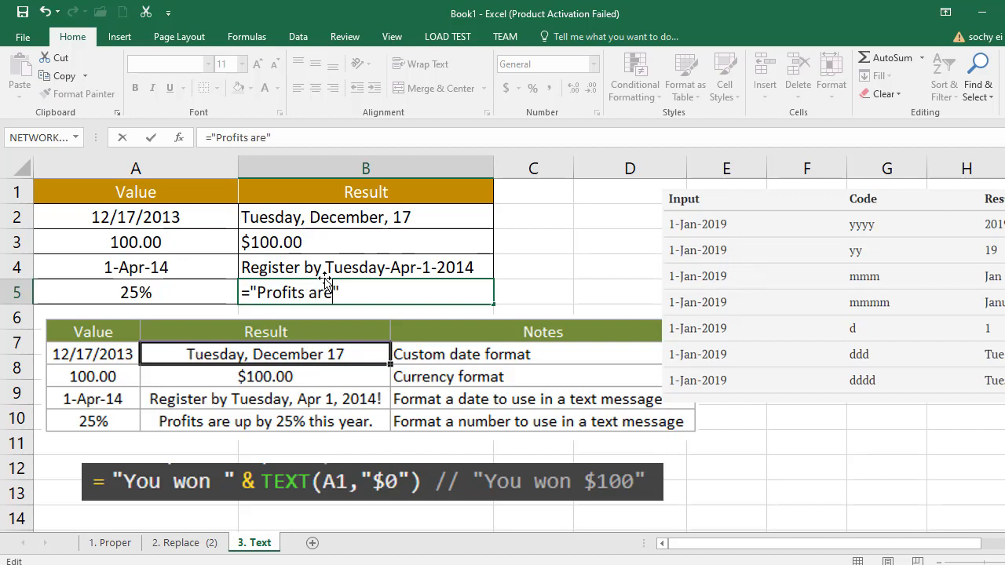
{"action": "type", "text": " up by"}
{"action": "left_click", "coordinate": [375, 308]}
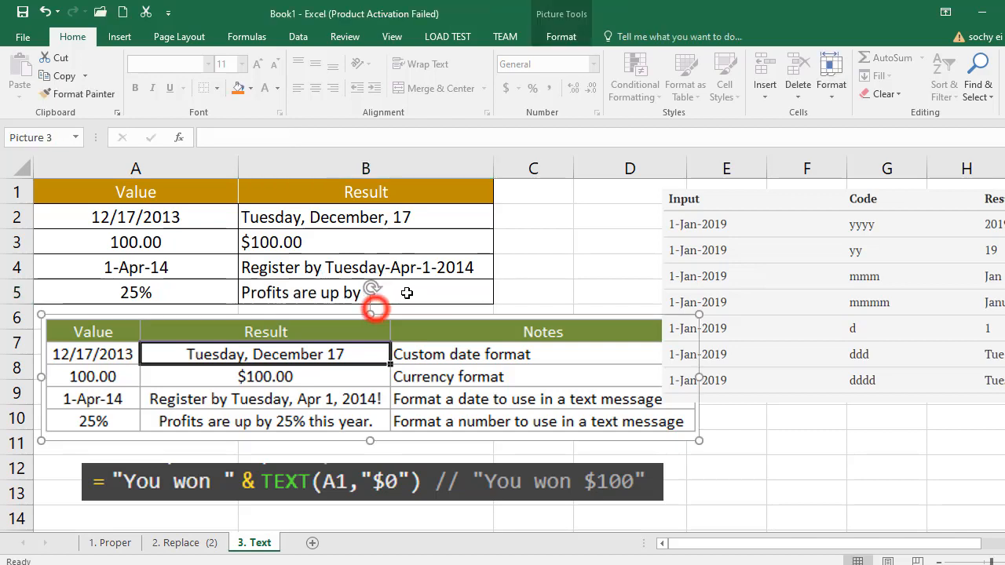
- Extend the formula in cell B5 with &TEXT( after "Profits are up by ", using A5 as the value to format
{"action": "double_click", "coordinate": [343, 292]}
{"action": "left_click", "coordinate": [412, 291]}
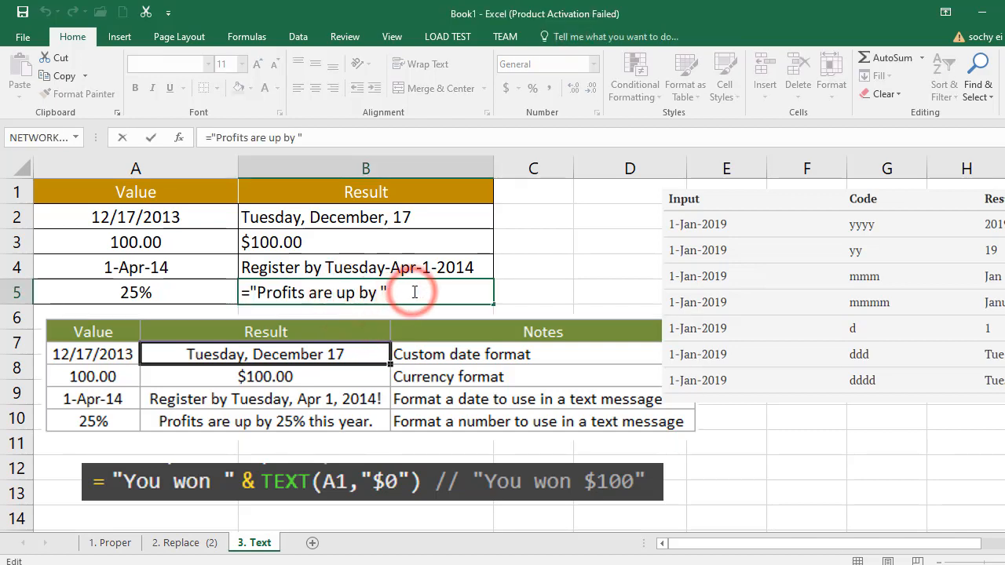
{"action": "type", "text": "&"}
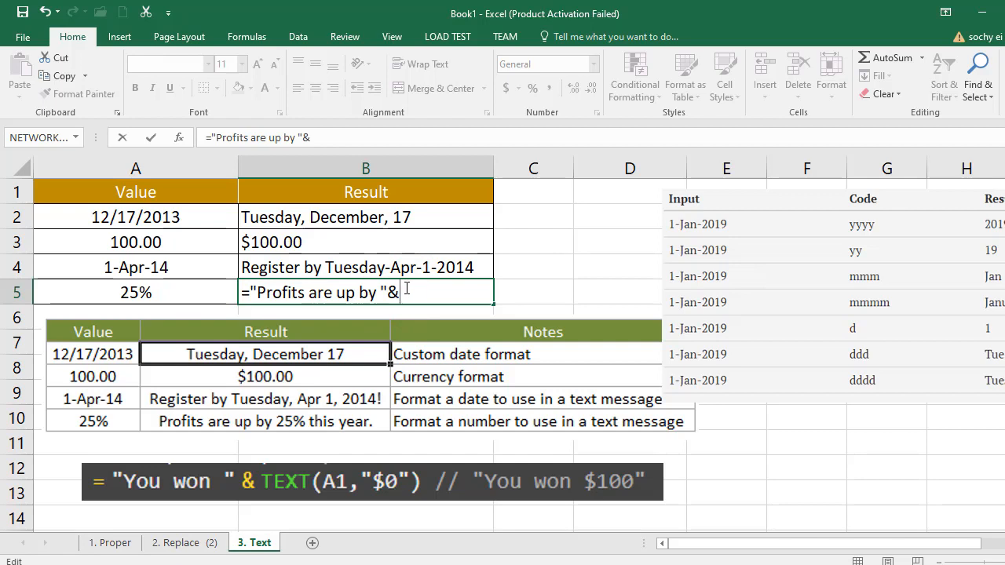
{"action": "type", "text": "te"}
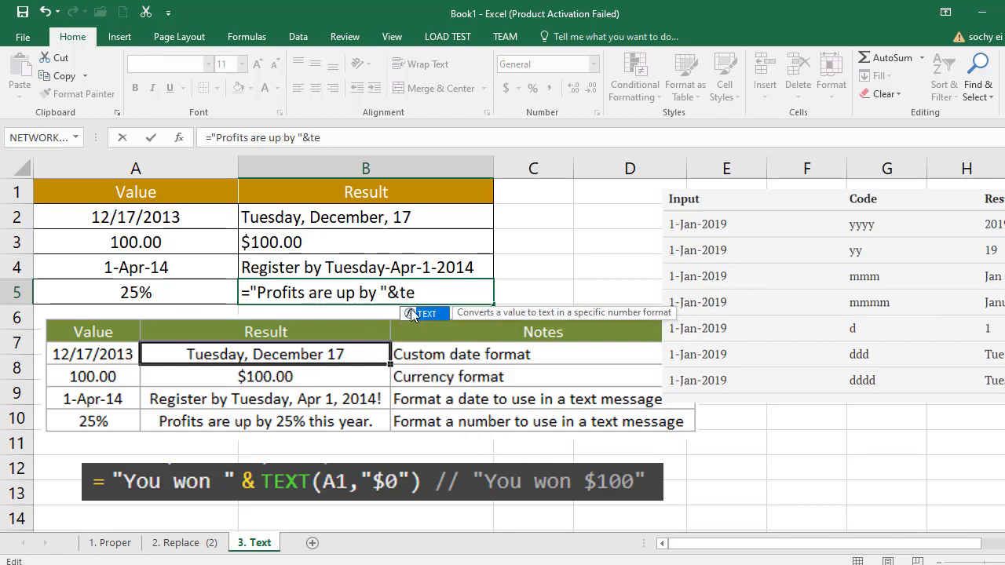
{"action": "double_click", "coordinate": [428, 314]}
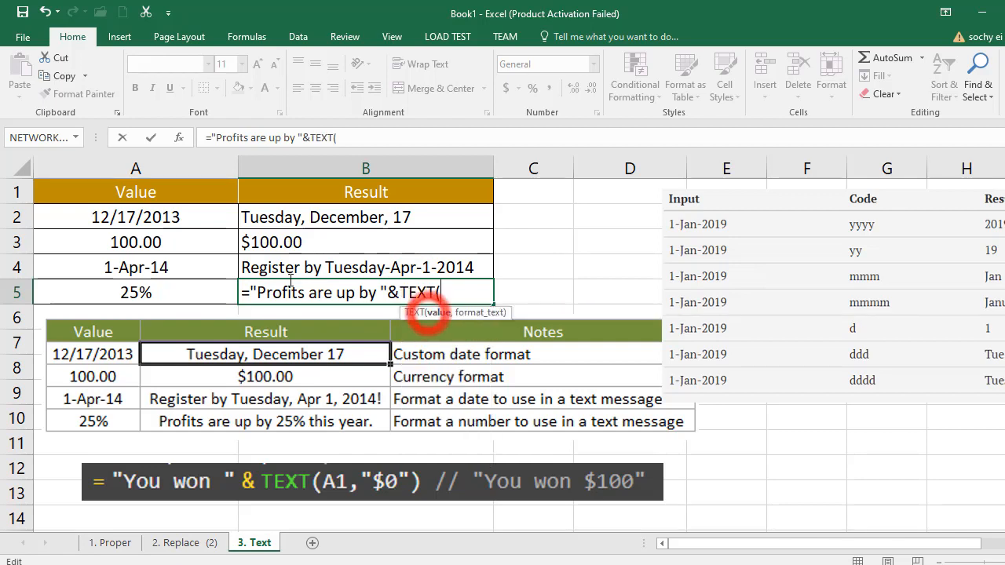
{"action": "left_click", "coordinate": [131, 294]}
{"action": "type", "text": ","}
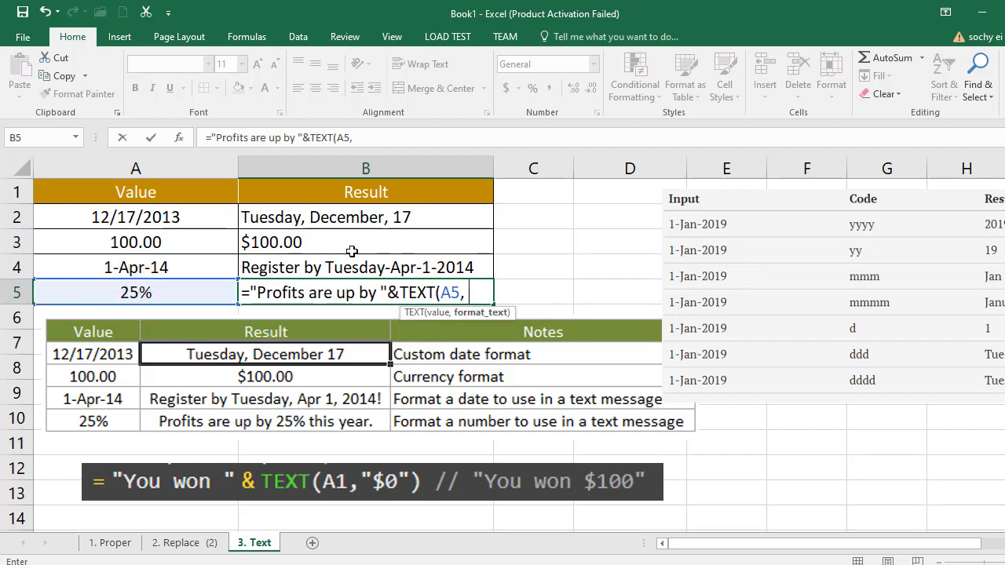
{"action": "type", "text": " \"\""}
- Add the format code "00%" and complete cell B5's formula as ="Profits are up by "&TEXT(A5, "00%")
{"action": "left_click", "coordinate": [479, 292]}
{"action": "type", "text": "00"}
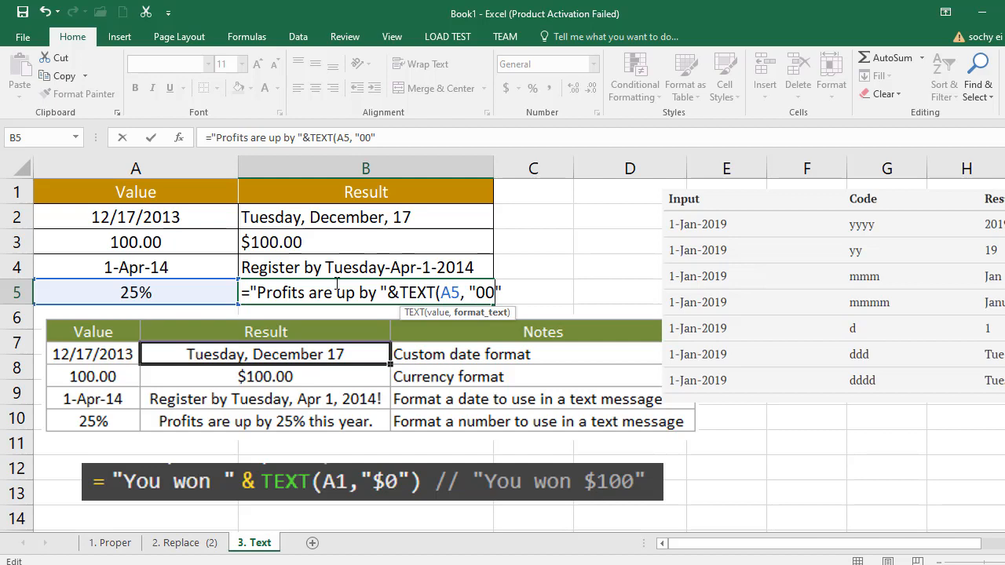
{"action": "type", "text": "%"}
{"action": "left_click", "coordinate": [528, 293]}
{"action": "type", "text": ")"}
{"action": "key", "text": "Return"}
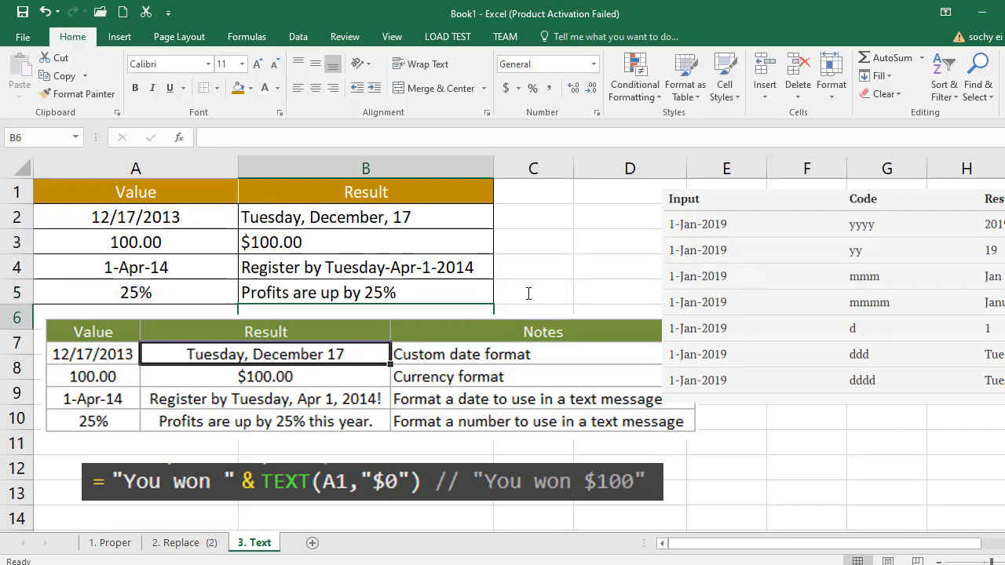
- Test the message formula by changing the value in cell A5 to 35%, and undo that change
{"action": "left_click", "coordinate": [131, 292]}
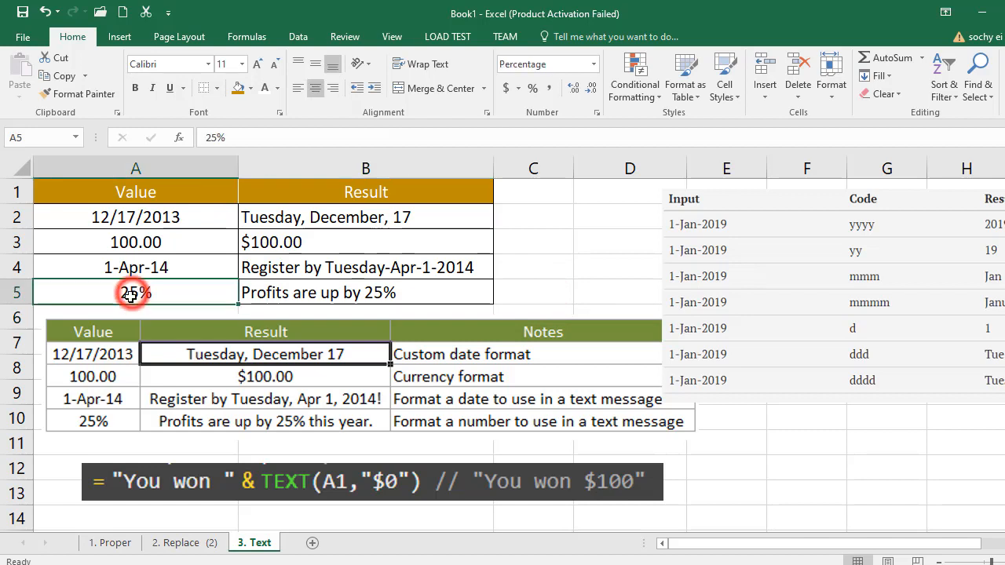
{"action": "double_click", "coordinate": [132, 292]}
{"action": "key", "text": "BackSpace"}
{"action": "type", "text": "3"}
{"action": "key", "text": "Return"}
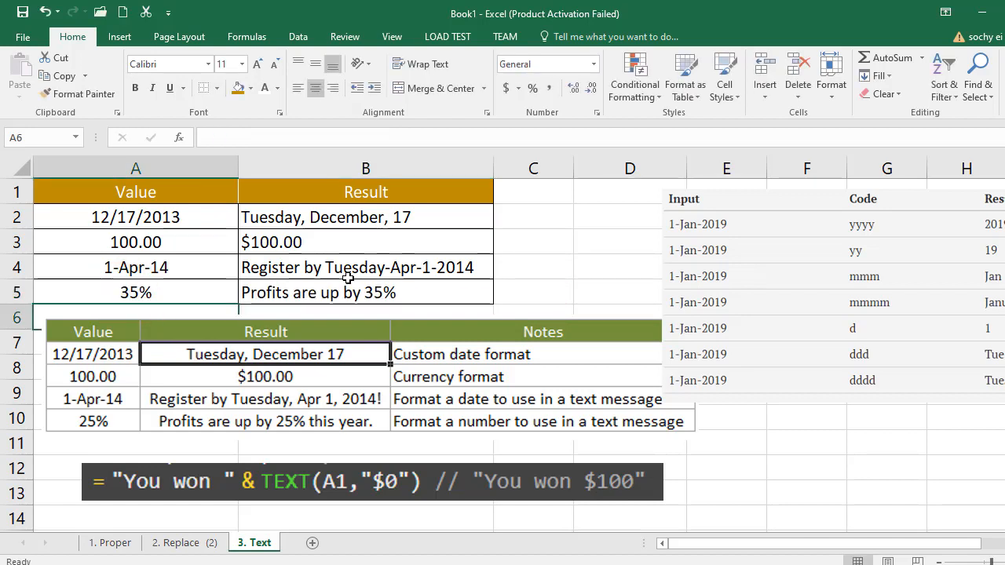
{"action": "key", "text": "ctrl+z"}
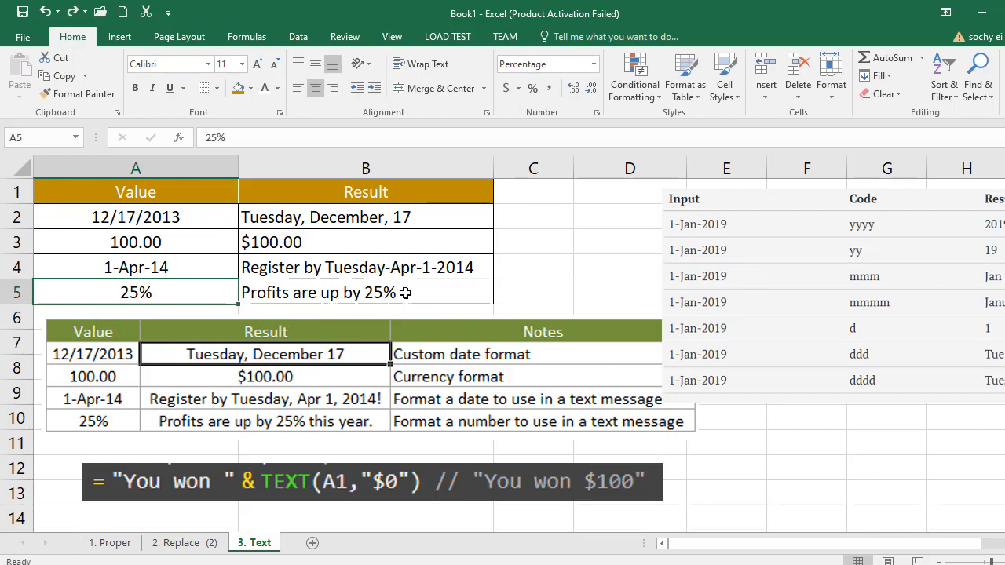
- Append &" this year" to the end of cell B5's formula, with a leading space inside the quotes
{"action": "double_click", "coordinate": [405, 293]}
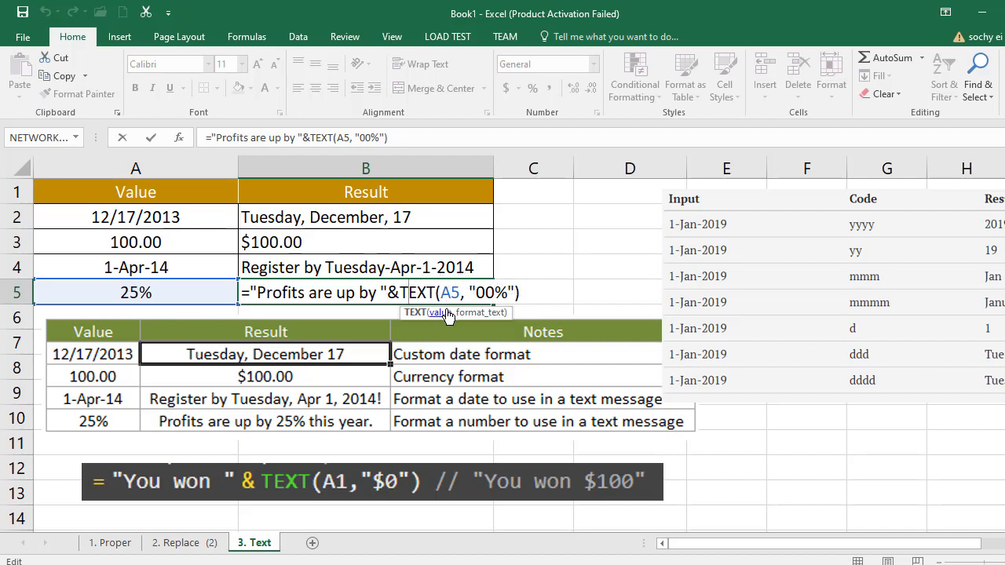
{"action": "left_click", "coordinate": [524, 293]}
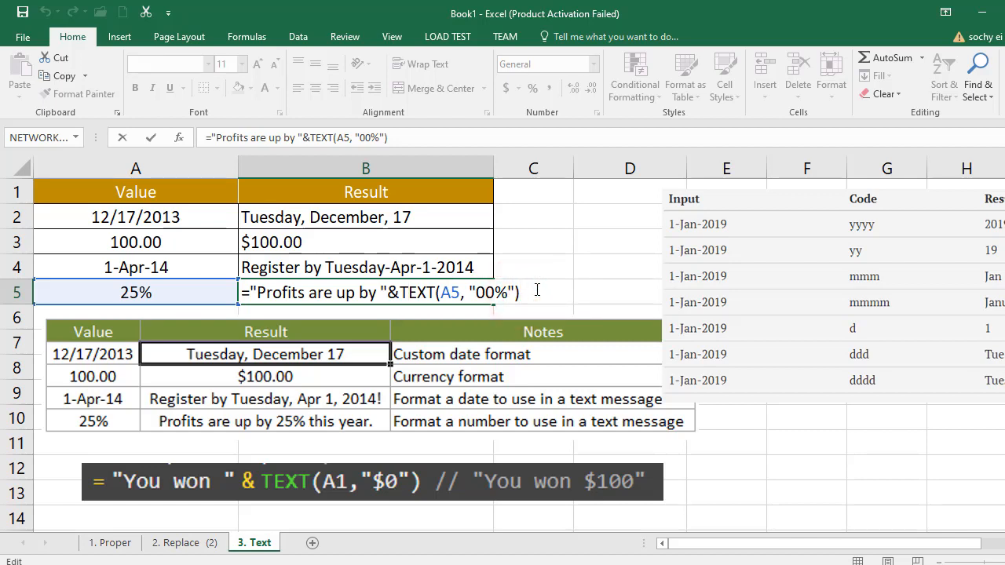
{"action": "type", "text": "&"}
{"action": "type", "text": "this yea"}
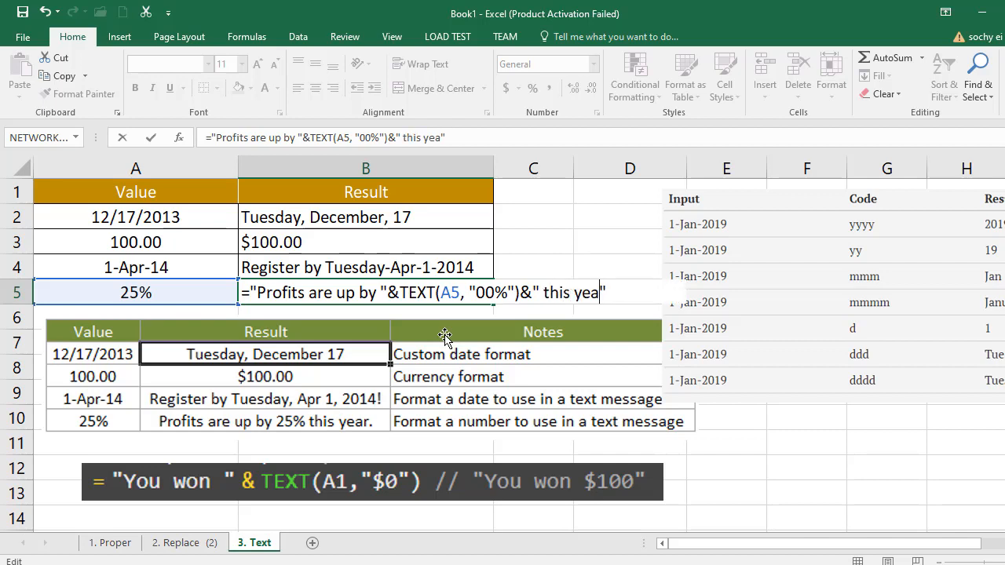
{"action": "key", "text": "Return"}
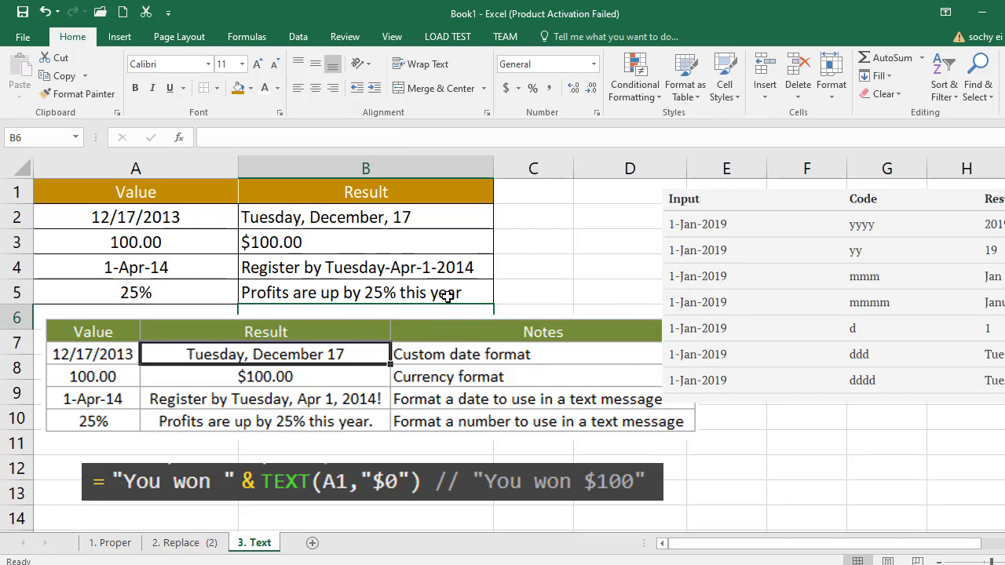
- Test the extended message by changing the value in cell A5 to 45%, and undo that change
{"action": "left_click", "coordinate": [153, 296]}
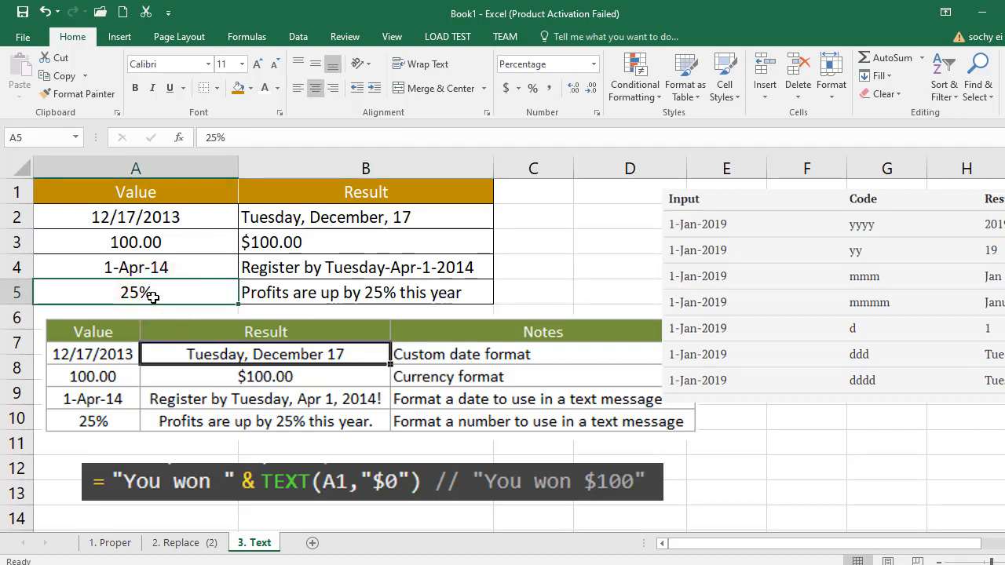
{"action": "double_click", "coordinate": [135, 292]}
{"action": "key", "text": "BackSpace"}
{"action": "type", "text": "4"}
{"action": "left_click", "coordinate": [531, 269]}
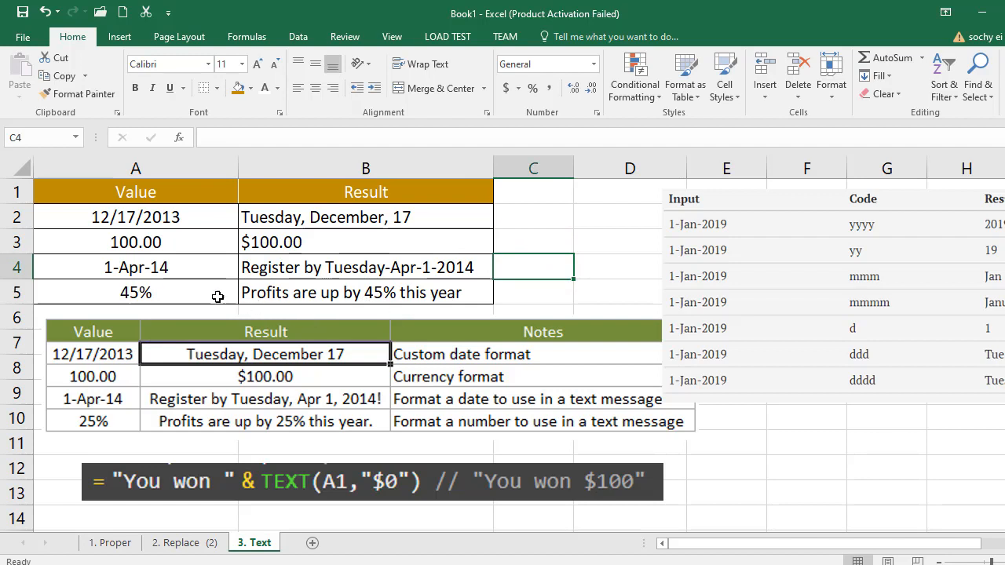
{"action": "key", "text": "ctrl+z"}
{"action": "left_click", "coordinate": [537, 283]}
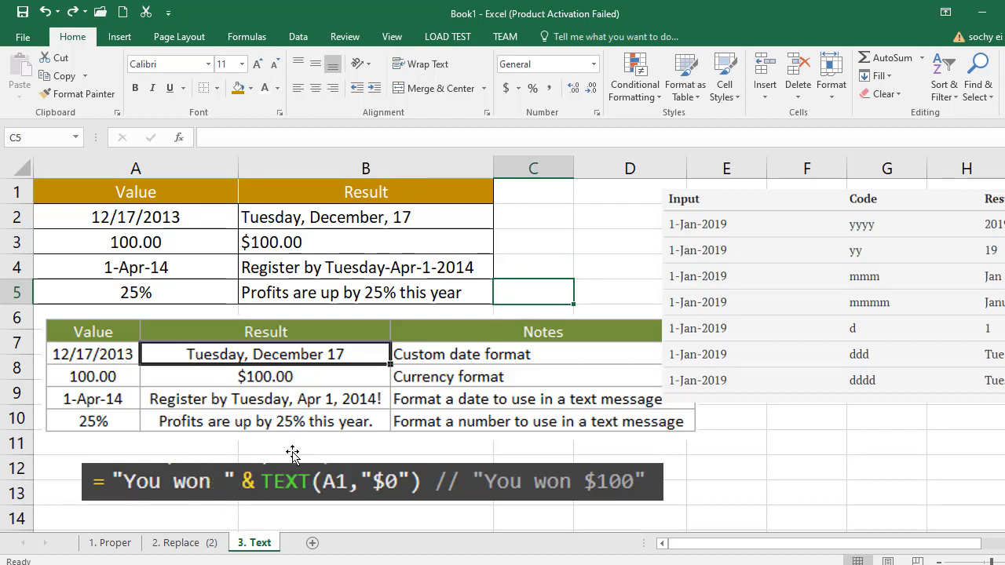
- Examine how the currency formula in cell B3 joins the dollar sign to the TEXT function, leaving it unedited
{"action": "double_click", "coordinate": [307, 243]}
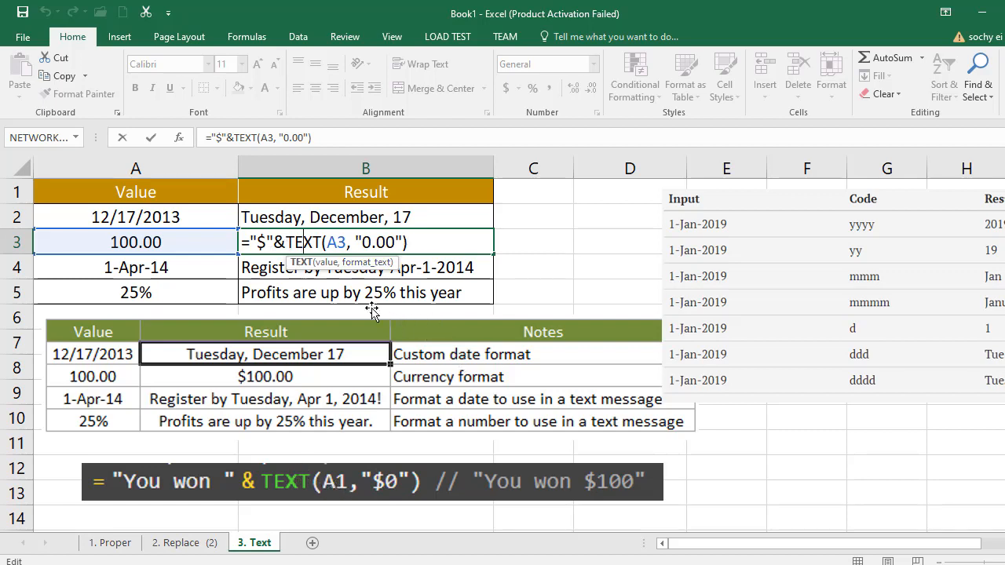
{"action": "key", "text": "Escape"}
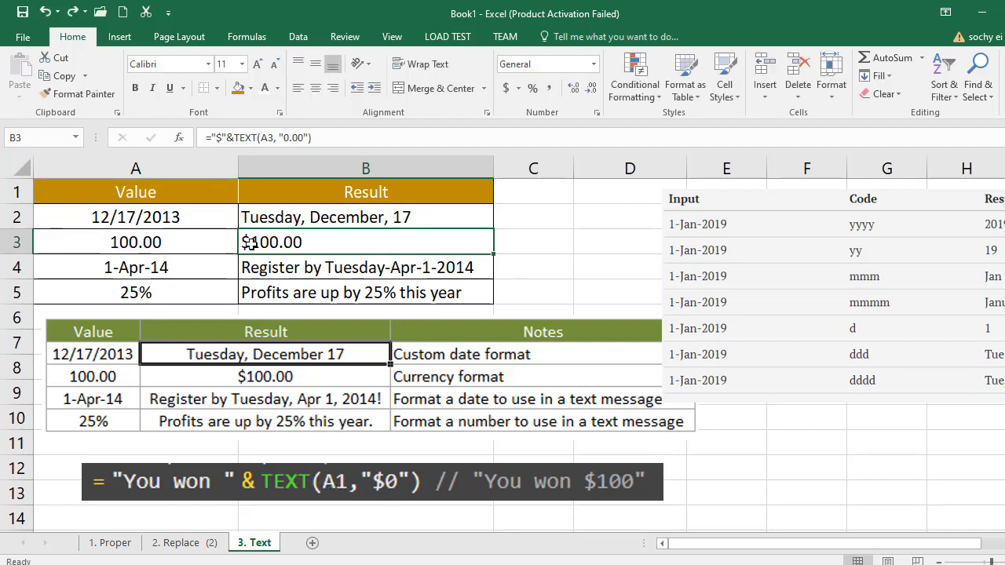
{"action": "double_click", "coordinate": [267, 243]}
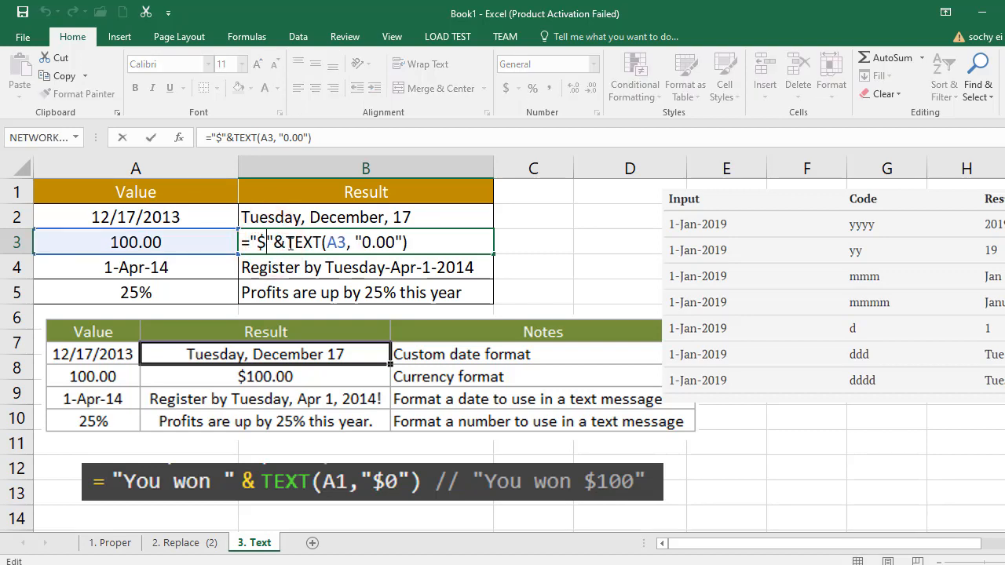
{"action": "key", "text": "Escape"}
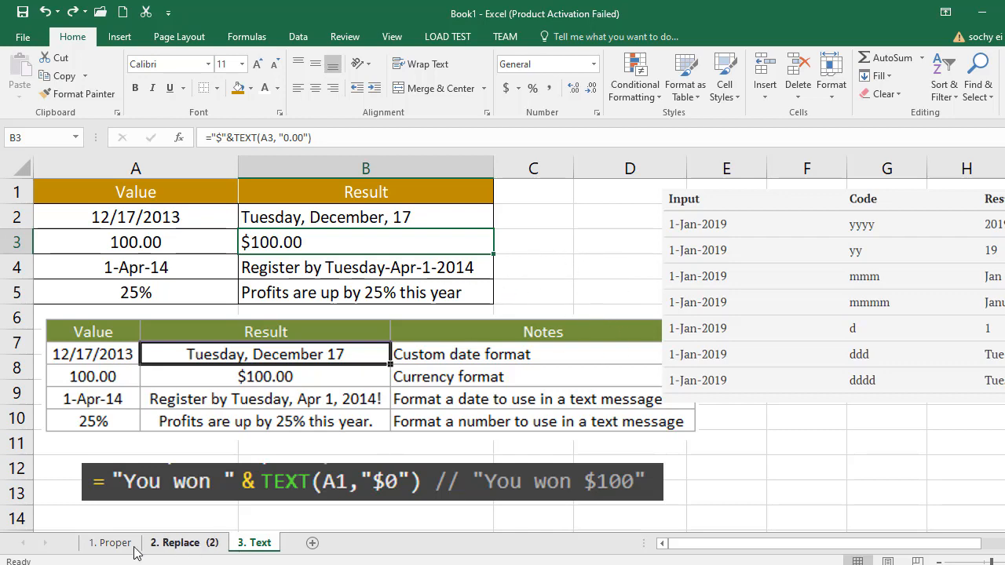
- Look through the 1. Proper, 2. Replace (2) and 3. Text worksheets, and return to the 1. Proper sheet
{"action": "left_click", "coordinate": [110, 543]}
{"action": "left_click_drag", "start_coordinate": [159, 364], "coordinate": [339, 384]}
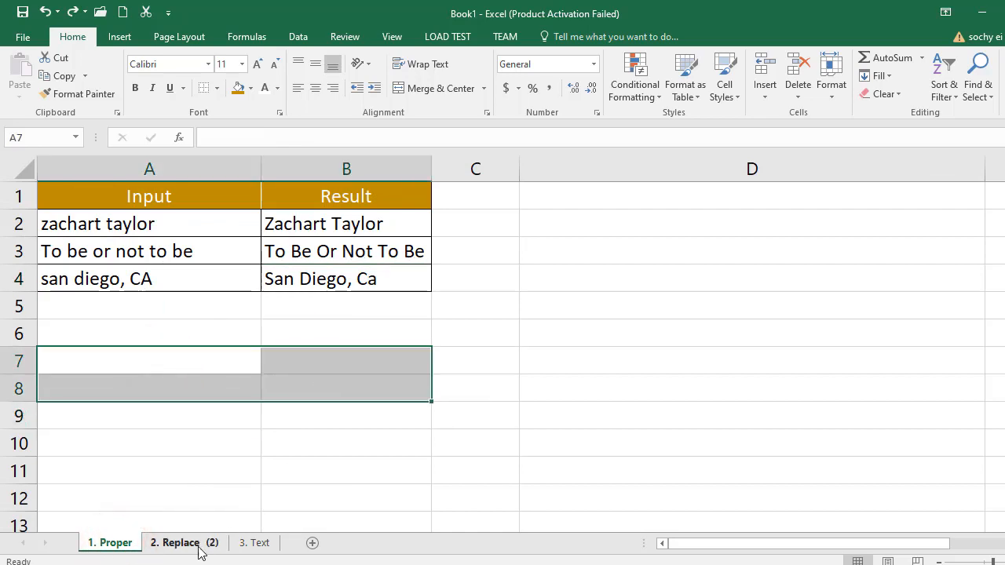
{"action": "left_click", "coordinate": [202, 543]}
{"action": "left_click", "coordinate": [260, 543]}
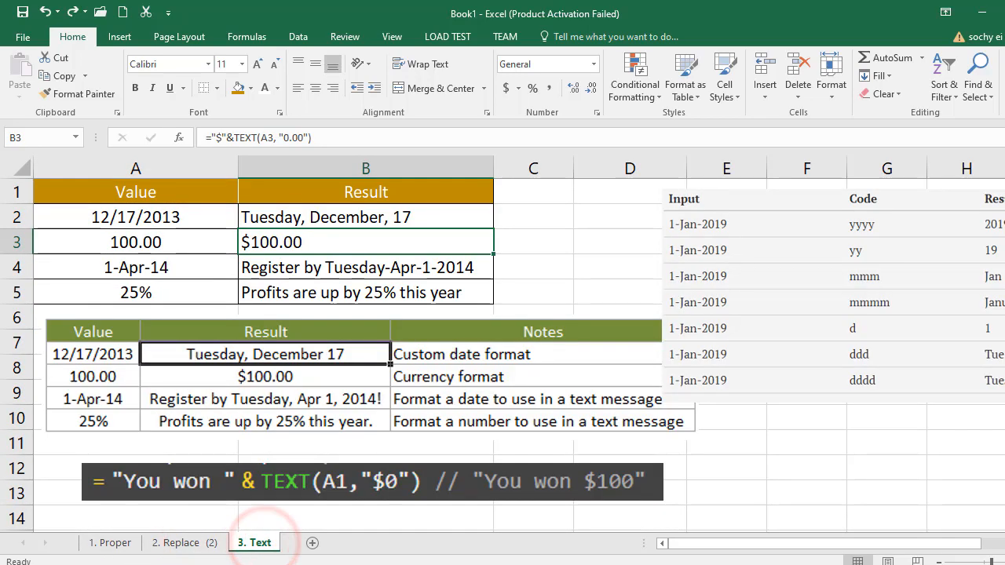
{"action": "left_click", "coordinate": [110, 542]}
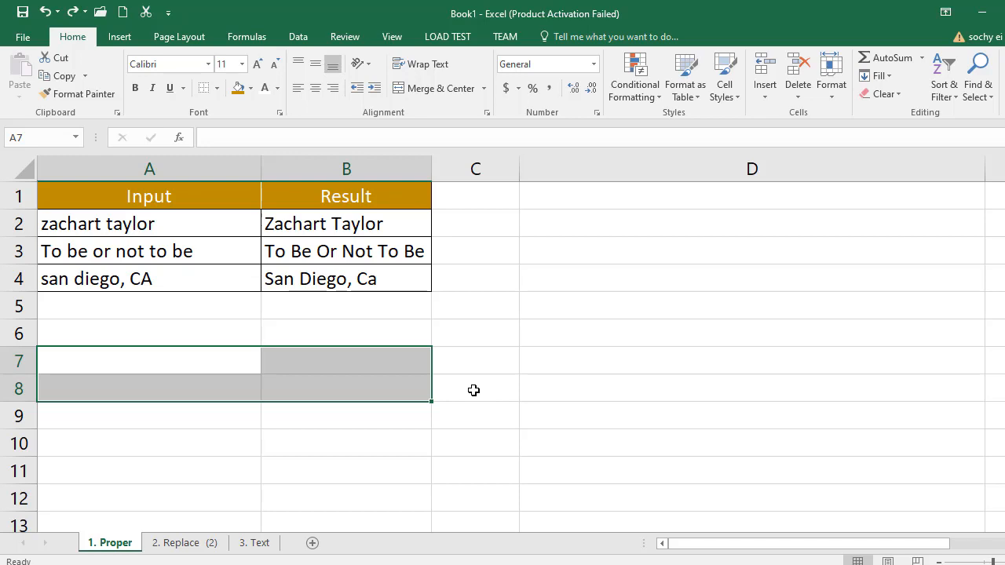
{"action": "left_click", "coordinate": [484, 353]}
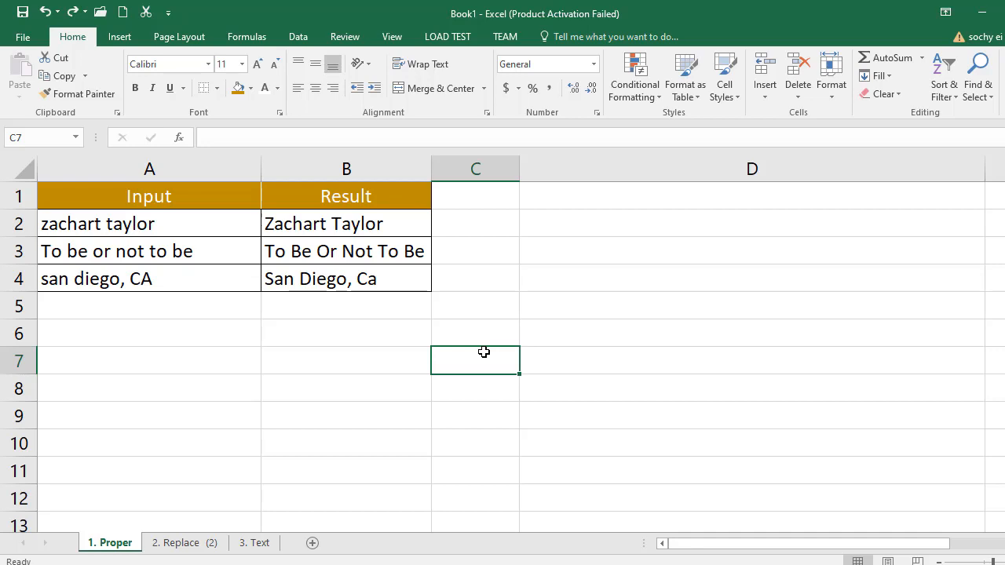
{"action": "left_click", "coordinate": [276, 315]}
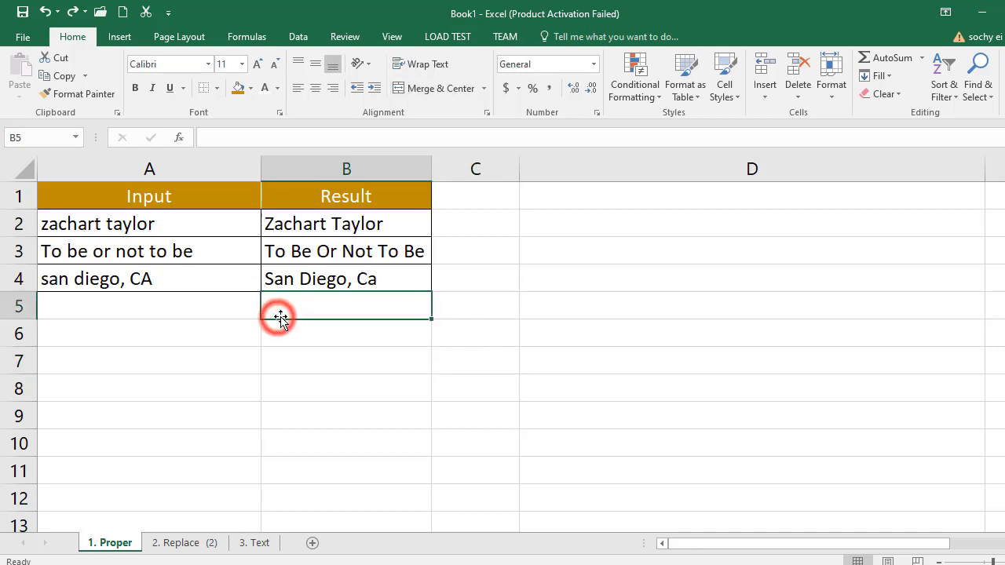